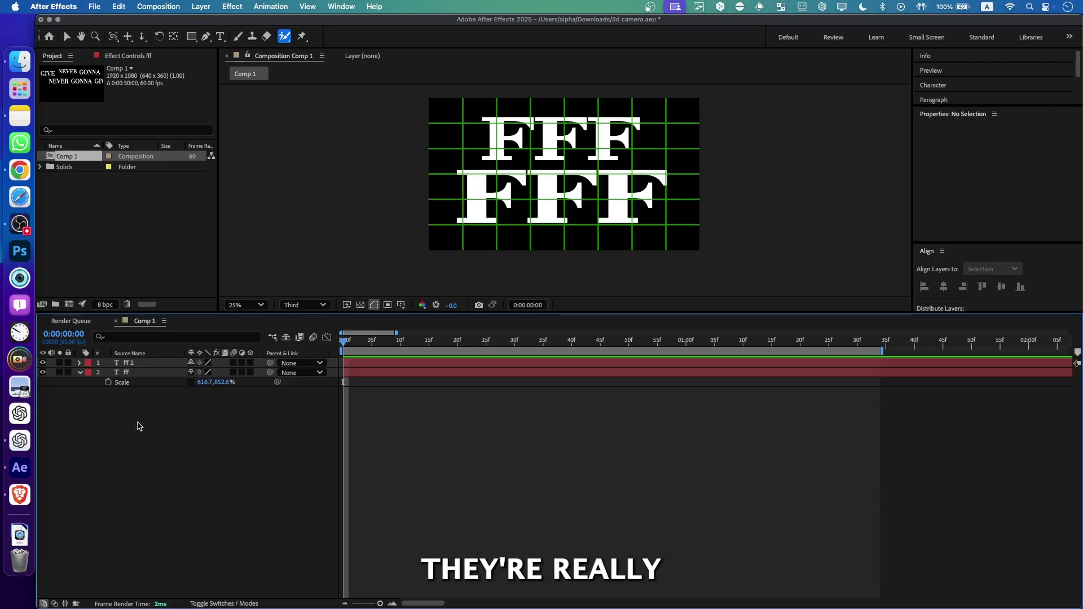
Add a one-node camera with the 50mm preset to Comp 1.
right_click(137, 425)
mouse_move(198, 428)
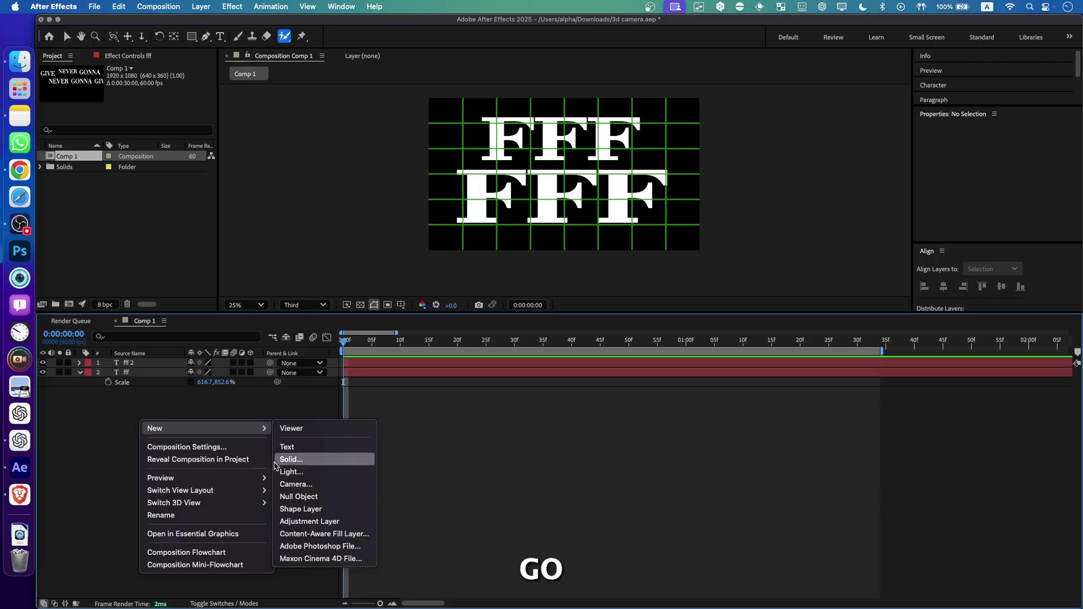
left_click(285, 484)
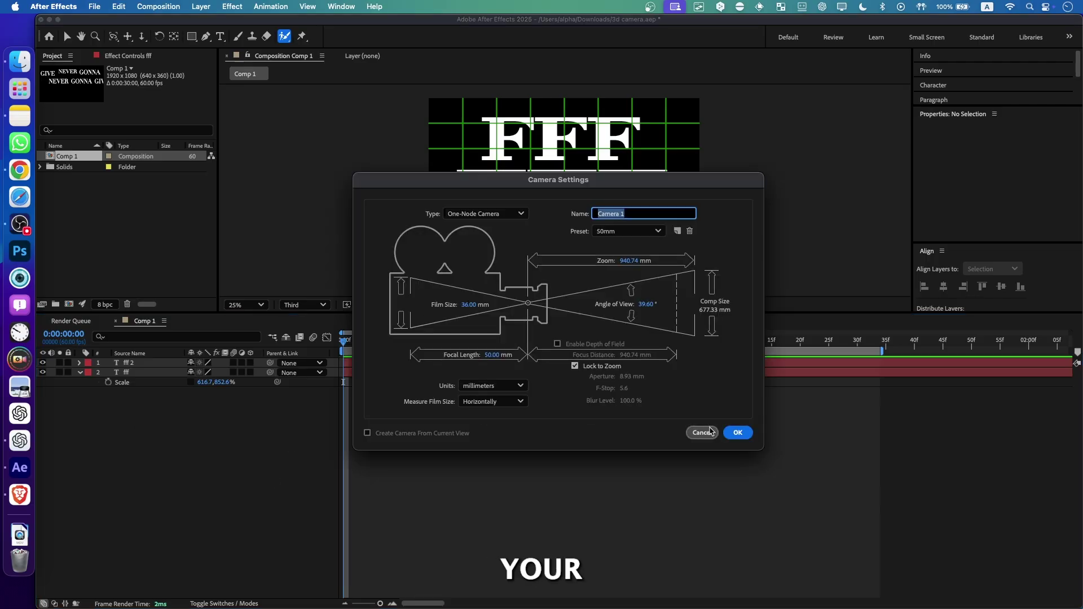
left_click(737, 433)
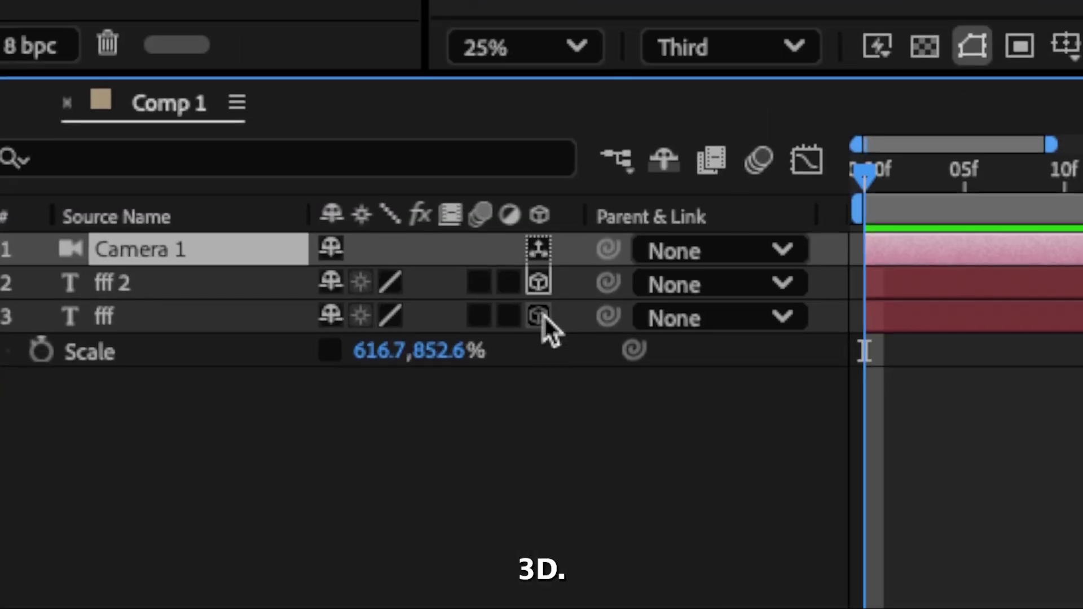
Make both text layers 3D and show the composition in a two-view layout.
left_click(251, 382)
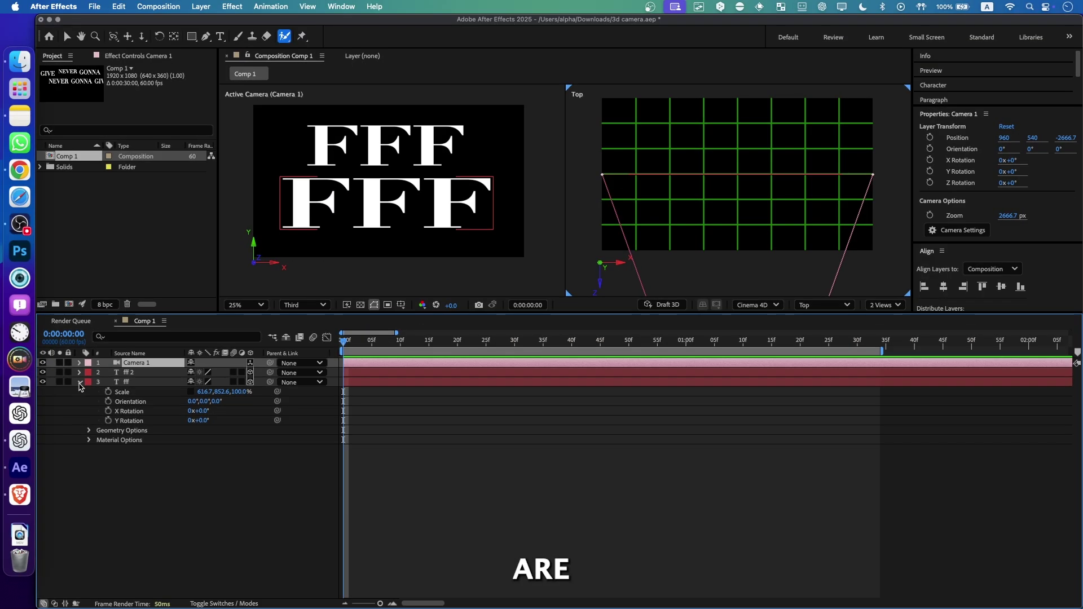
left_click(79, 382)
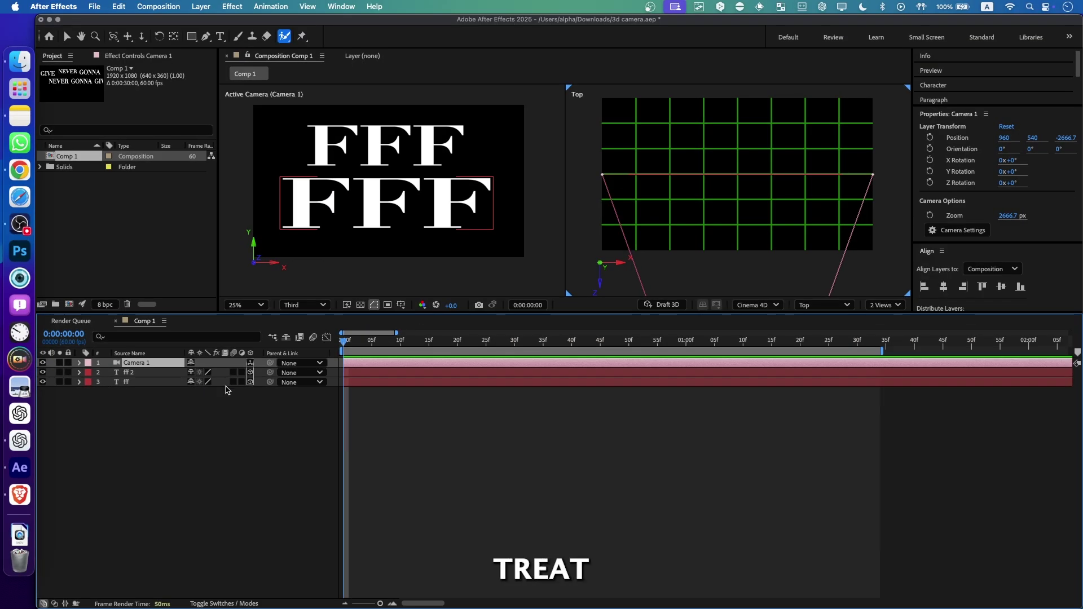
left_click(885, 305)
left_click(883, 339)
Show Custom View 1 beside the camera view and move the lower FFF text toward the camera to about 1264, 772, -387.
left_click(418, 194)
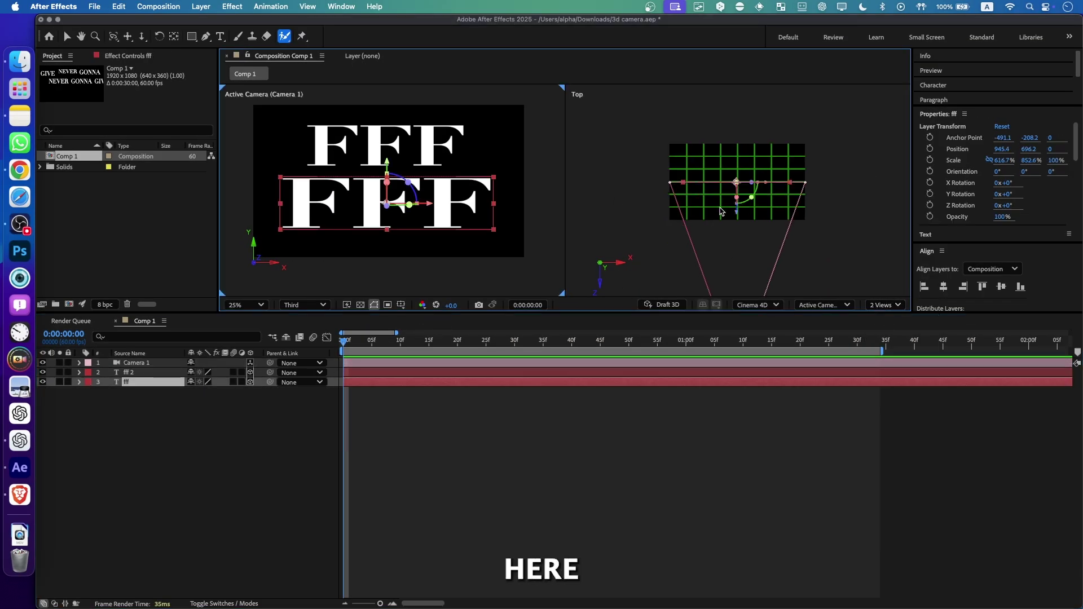
left_click_drag(736, 222, 737, 225)
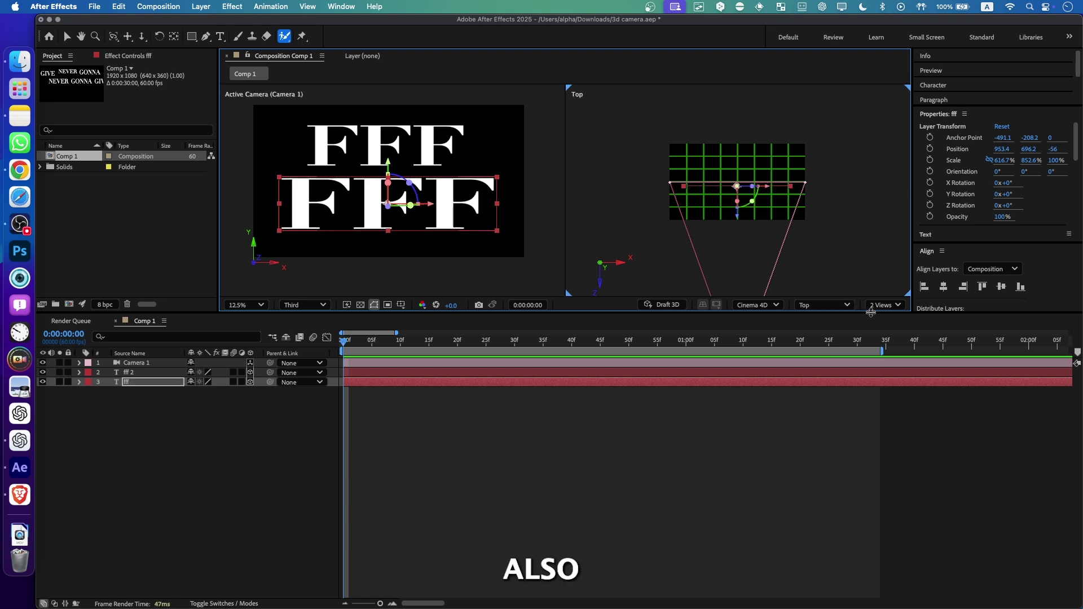
left_click(822, 305)
left_click(826, 463)
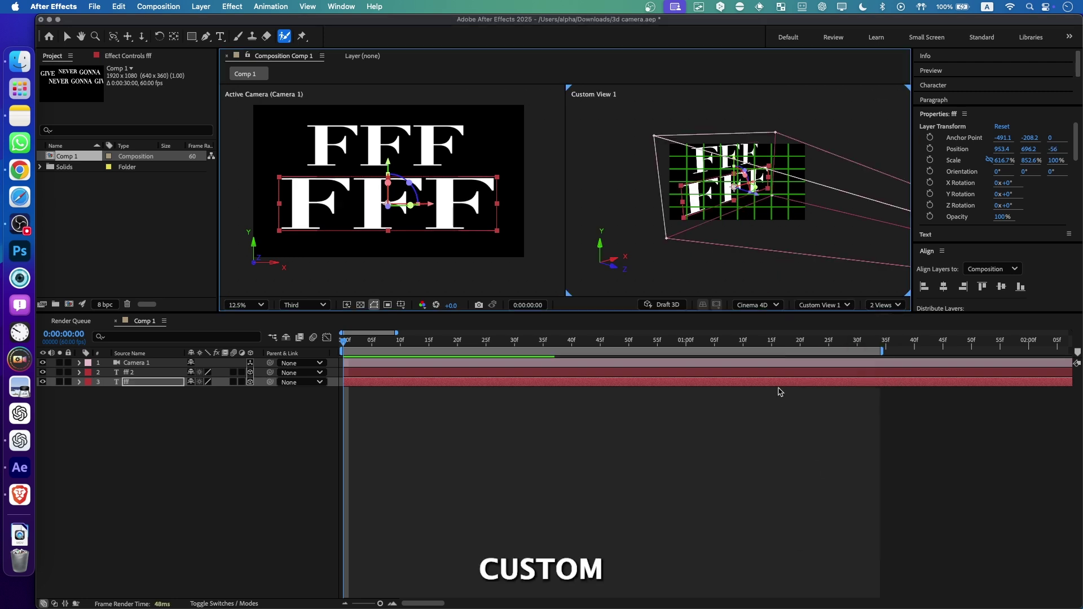
scroll(726, 192, "up", 2)
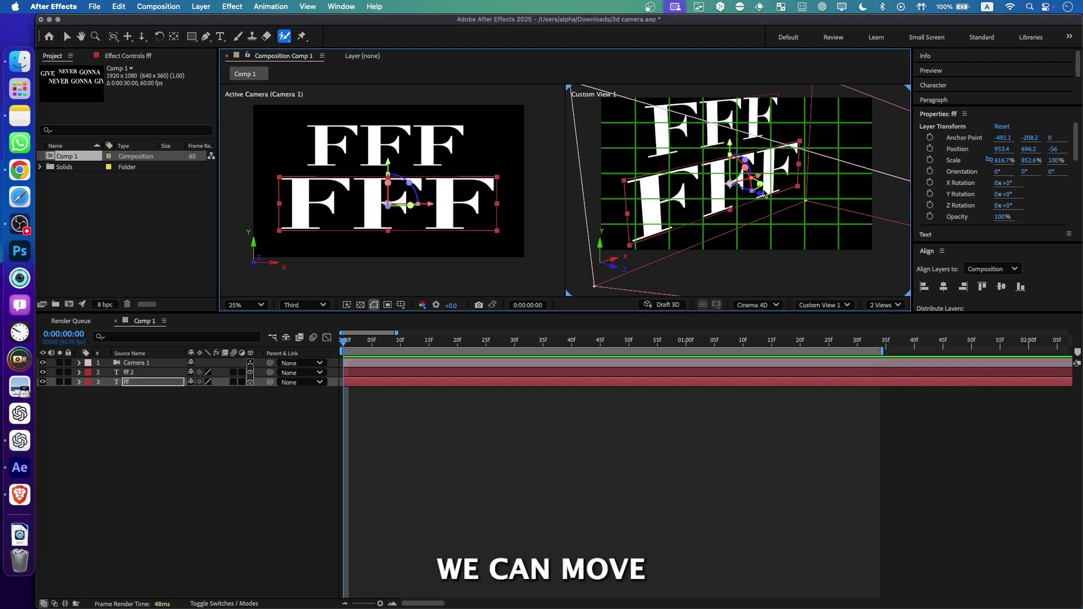
left_click_drag(758, 196, 812, 175)
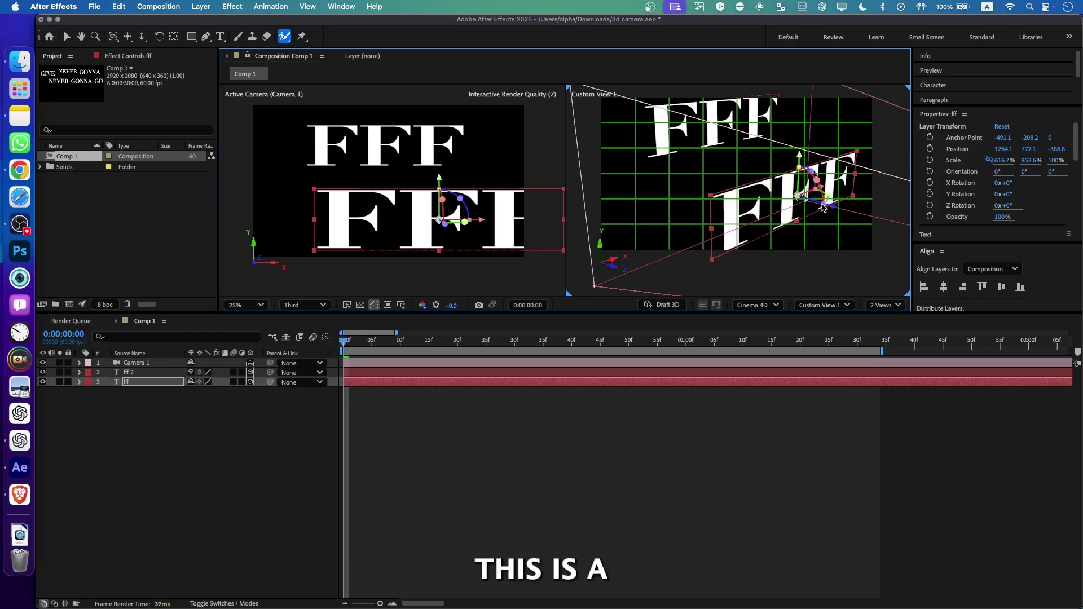
Push the upper FFF text back to about Z 108 and shrink it; reposition the lower text to about 973, 857, -140 at 546% by 647% scale.
left_click(730, 140)
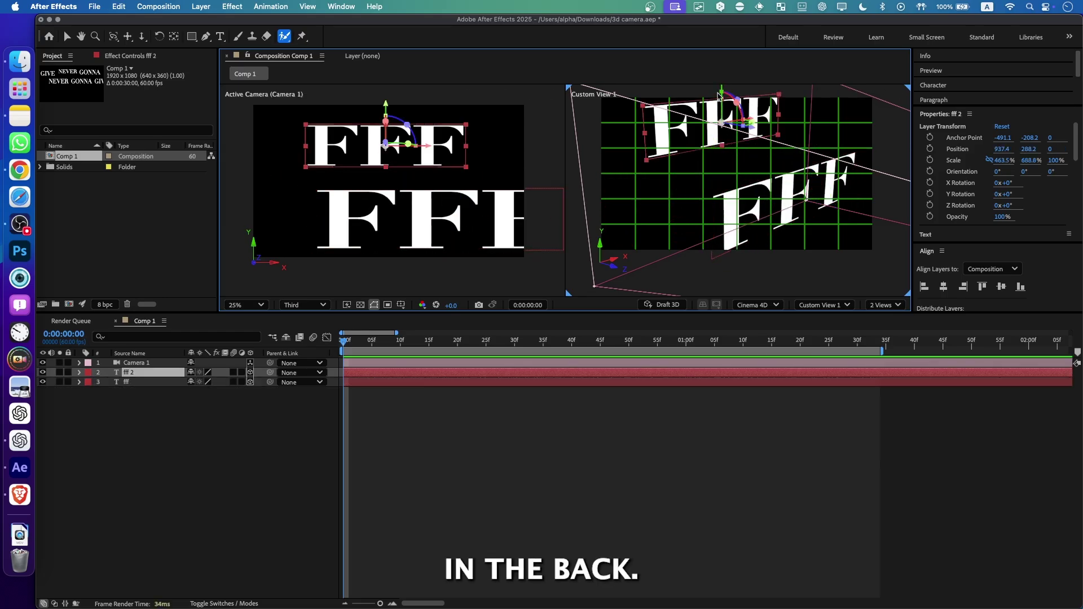
left_click_drag(724, 92, 747, 107)
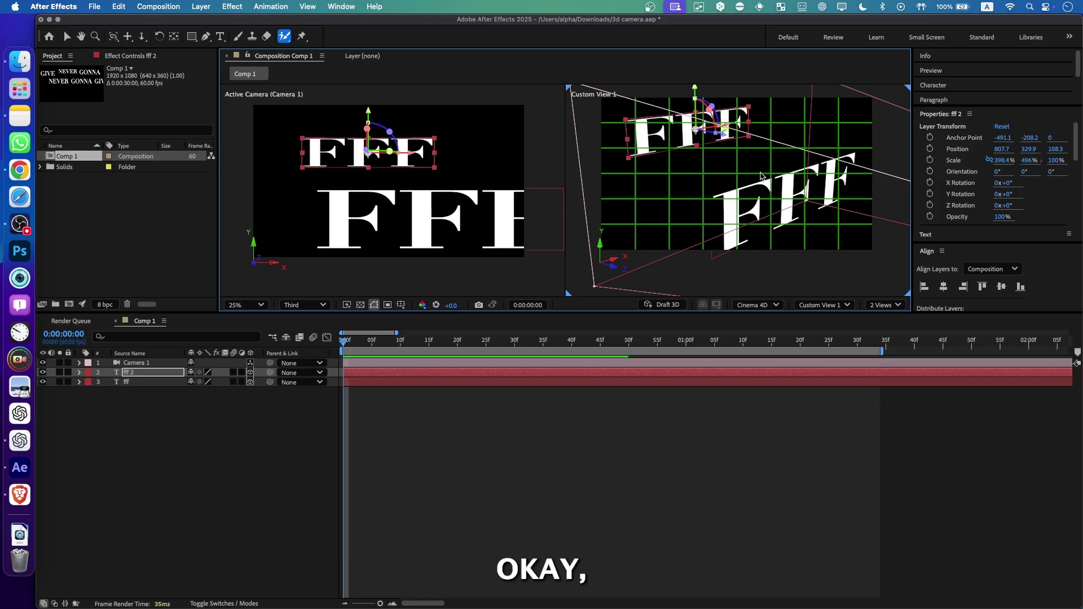
left_click(787, 220)
left_click_drag(788, 220, 790, 190)
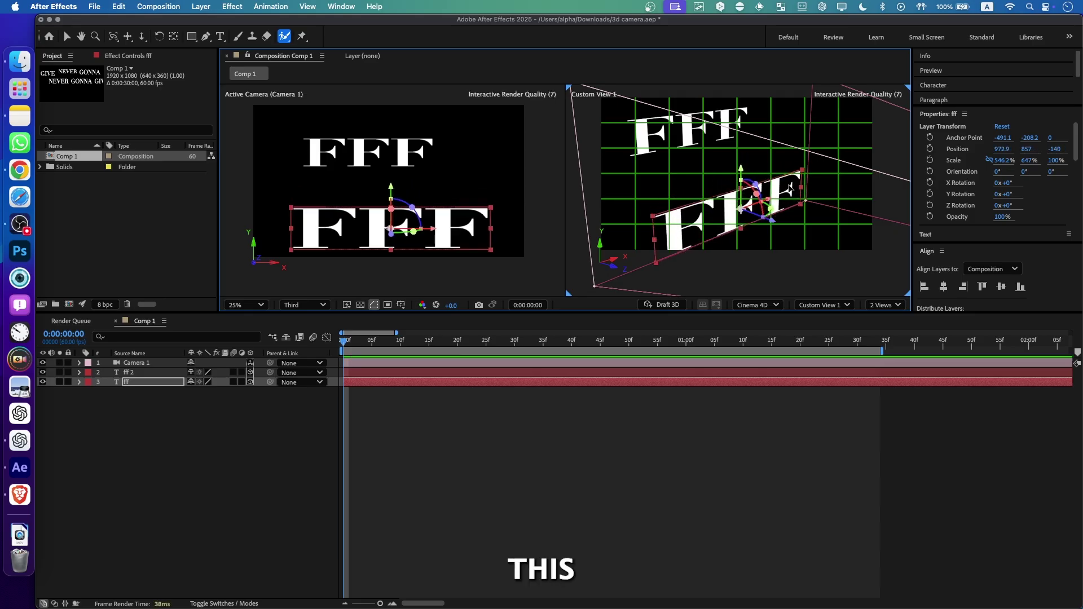
Add a null object to the composition.
left_click(217, 423)
right_click(180, 395)
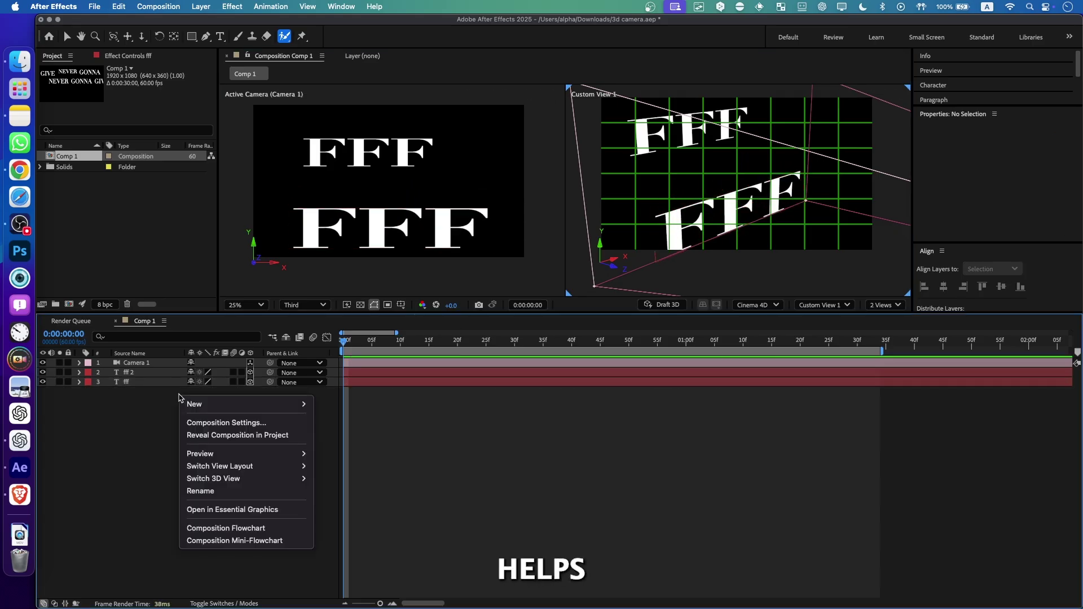
mouse_move(195, 403)
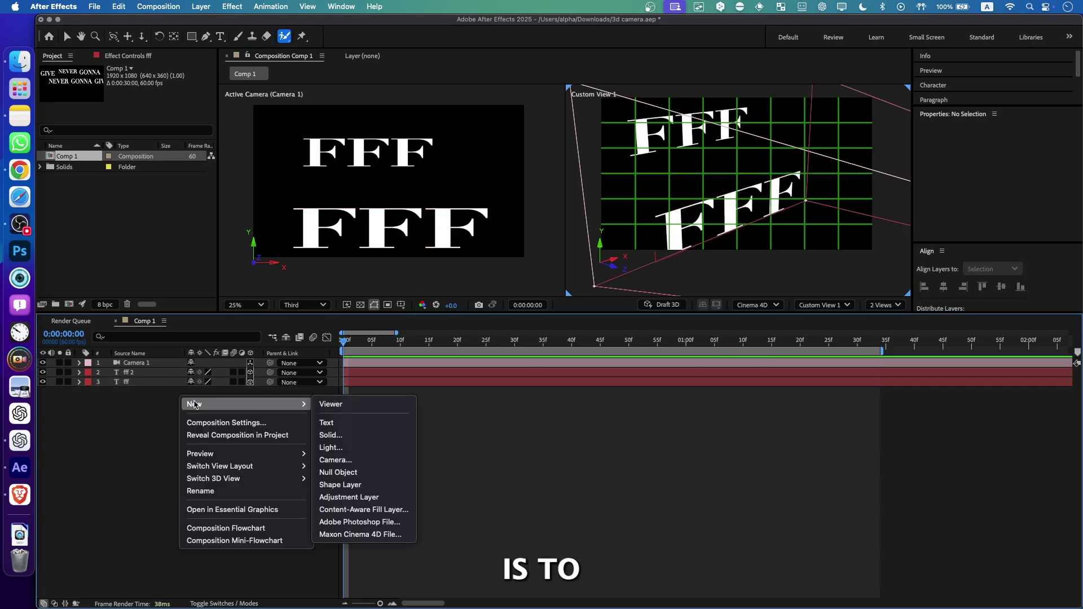
left_click(335, 472)
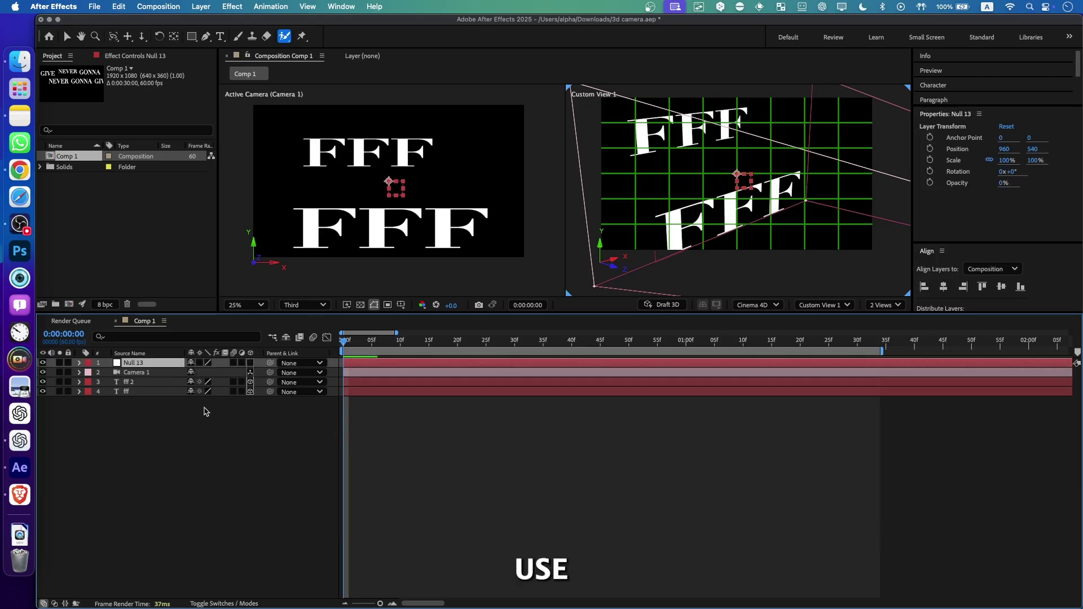
Set starting position and scale keyframes on the null at frame 0.
key("s")
left_click(80, 363)
left_click(80, 363)
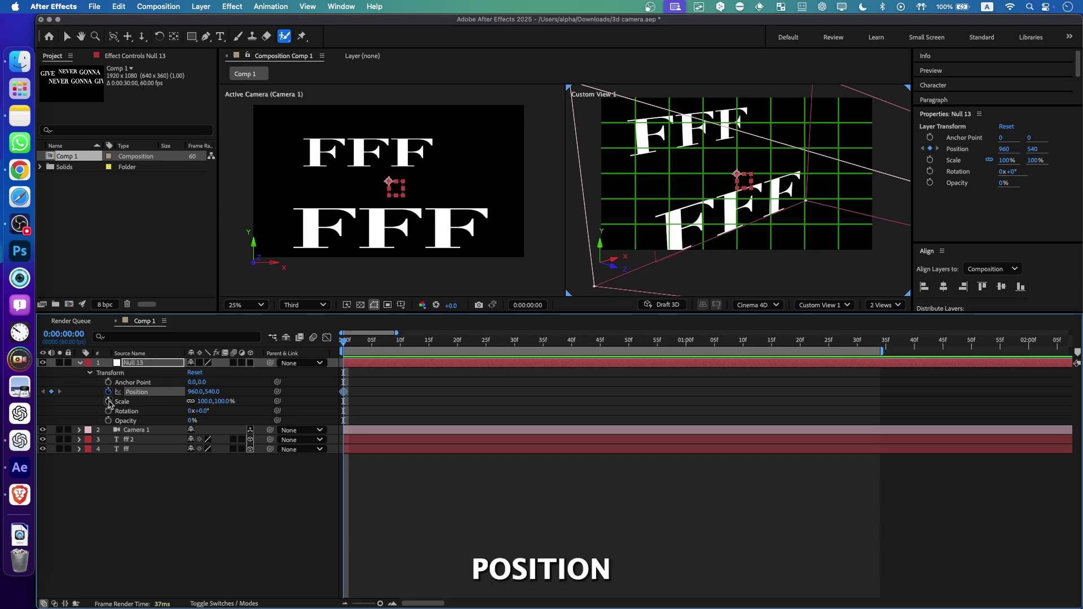
left_click(108, 401)
Keyframe the null's scale at 120% on frame 14.
mouse_move(349, 350)
left_mouse_down()
mouse_move(405, 347)
mouse_move(355, 352)
left_mouse_up()
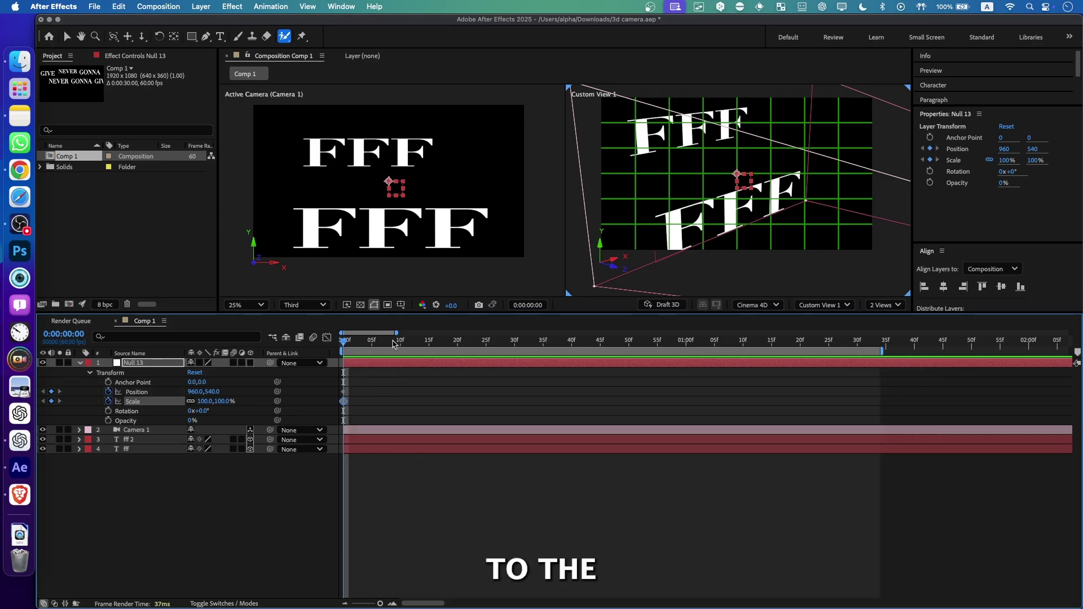
key("space")
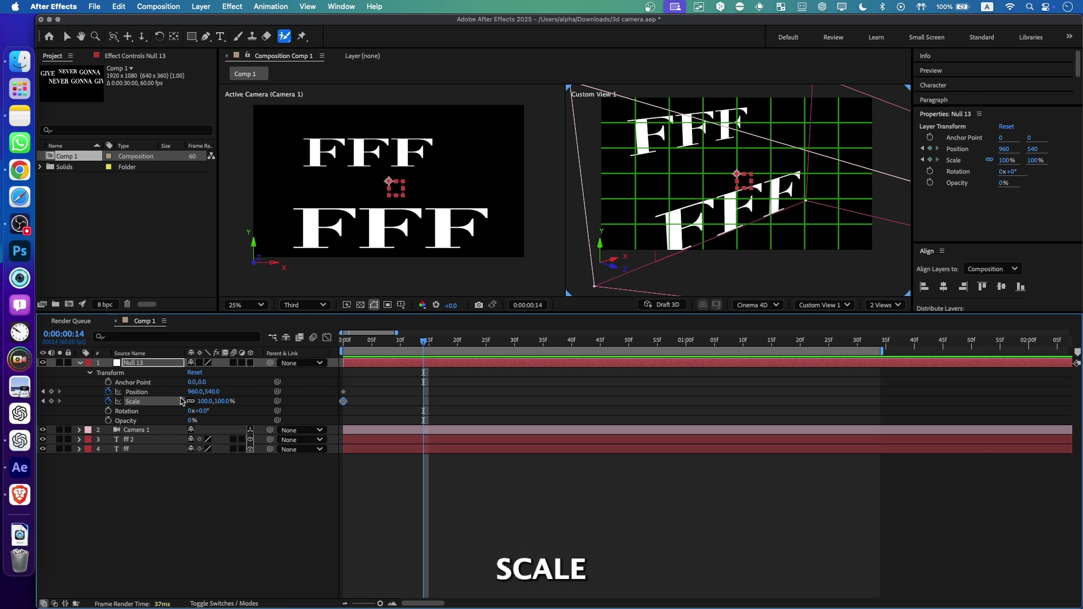
left_click_drag(200, 401, 228, 398)
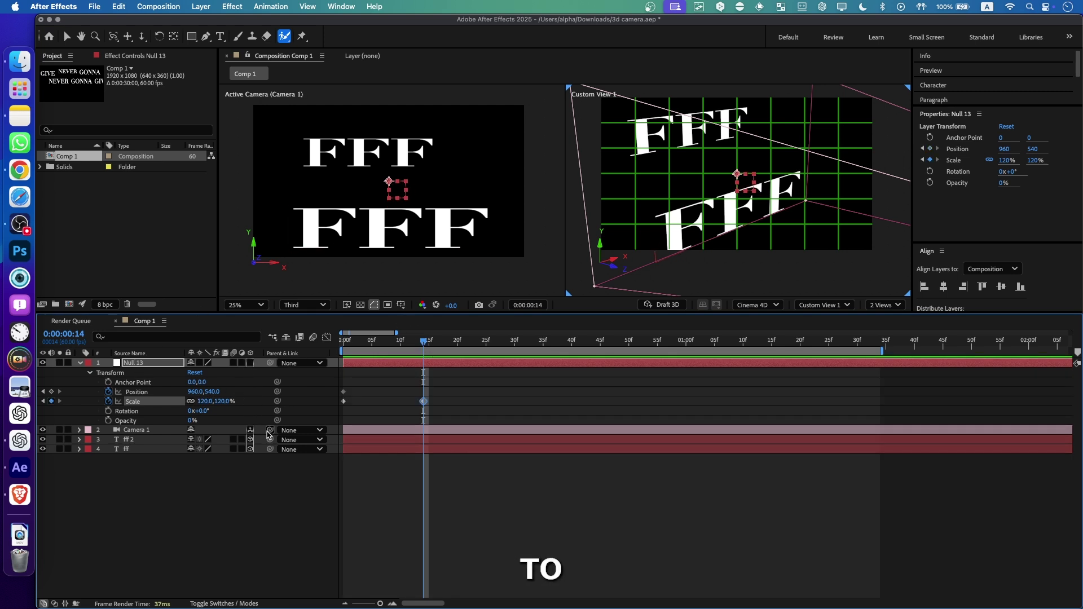
Parent Camera 1 to the null and both text layers to Camera 1.
left_click_drag(269, 430, 225, 401)
left_click_drag(140, 374, 144, 373)
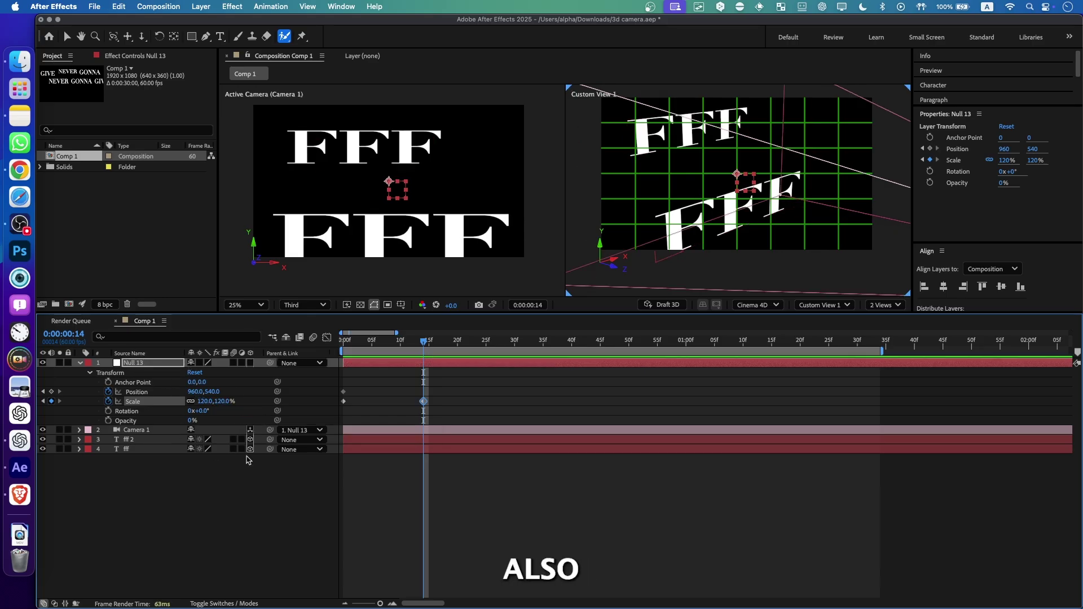
left_click_drag(235, 481, 179, 435)
left_click_drag(269, 439, 202, 392)
Set the null's frame 14 keyframes to position 969, 1015 and scale 150%.
key("Home")
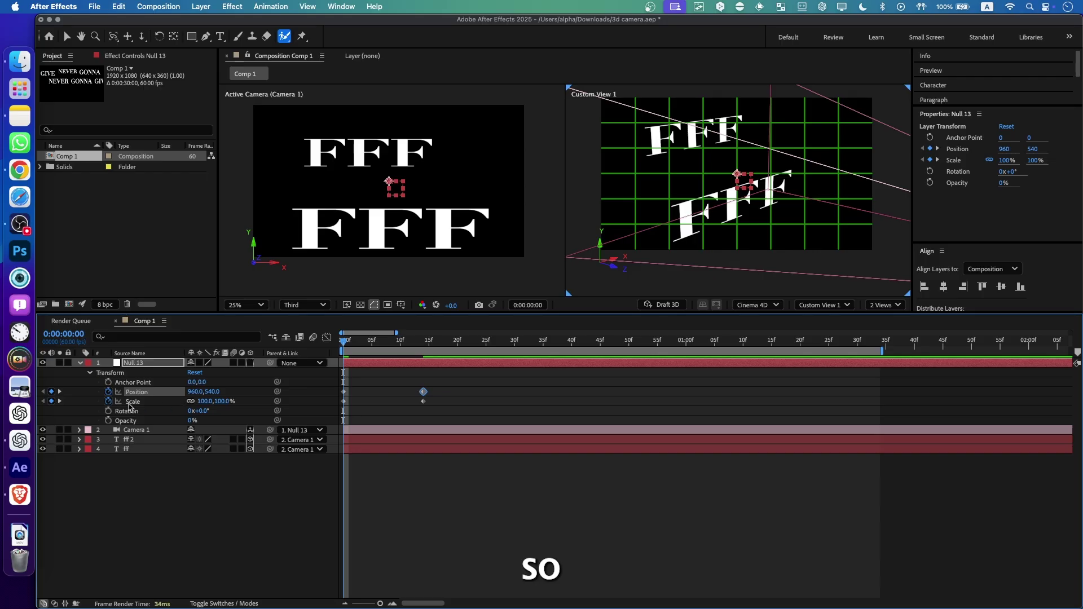
key("k")
left_click_drag(203, 401, 224, 399)
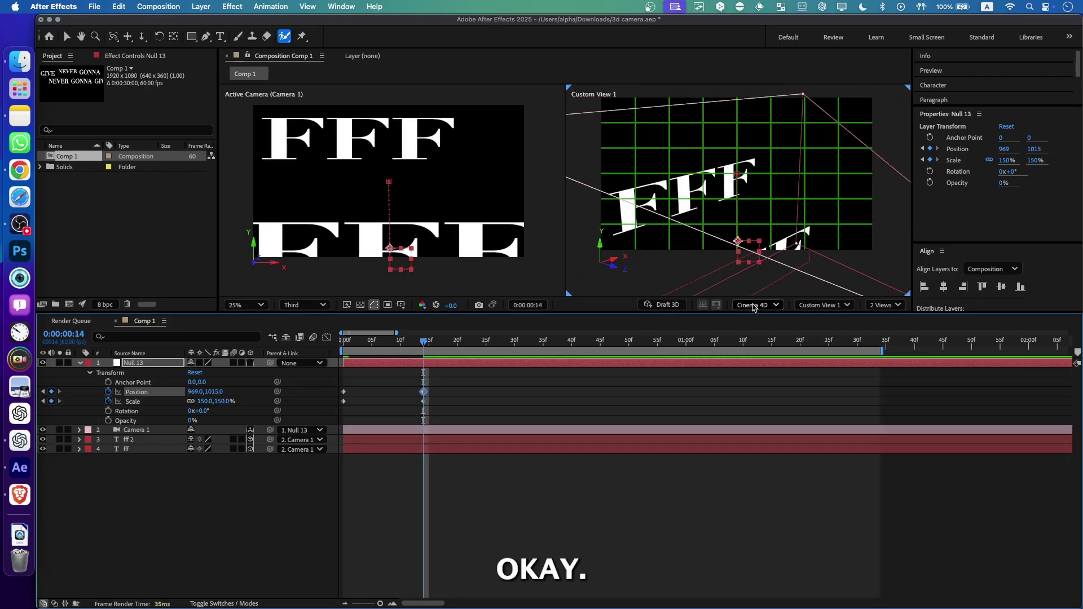
Switch the active camera view to the Default view, trying Camera 1 first.
left_click(423, 213)
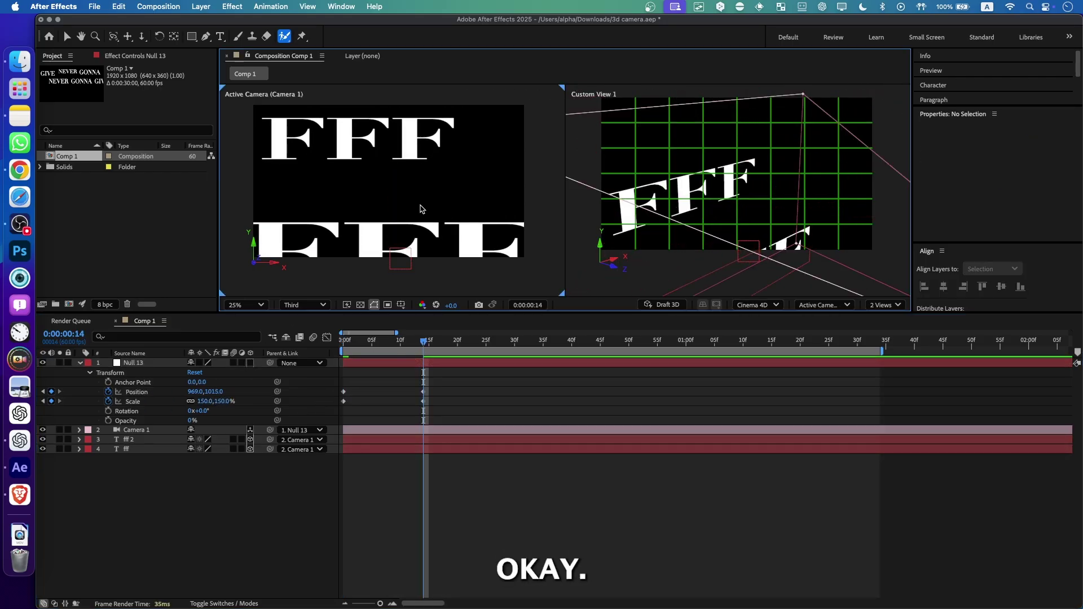
left_click(826, 305)
left_click(823, 341)
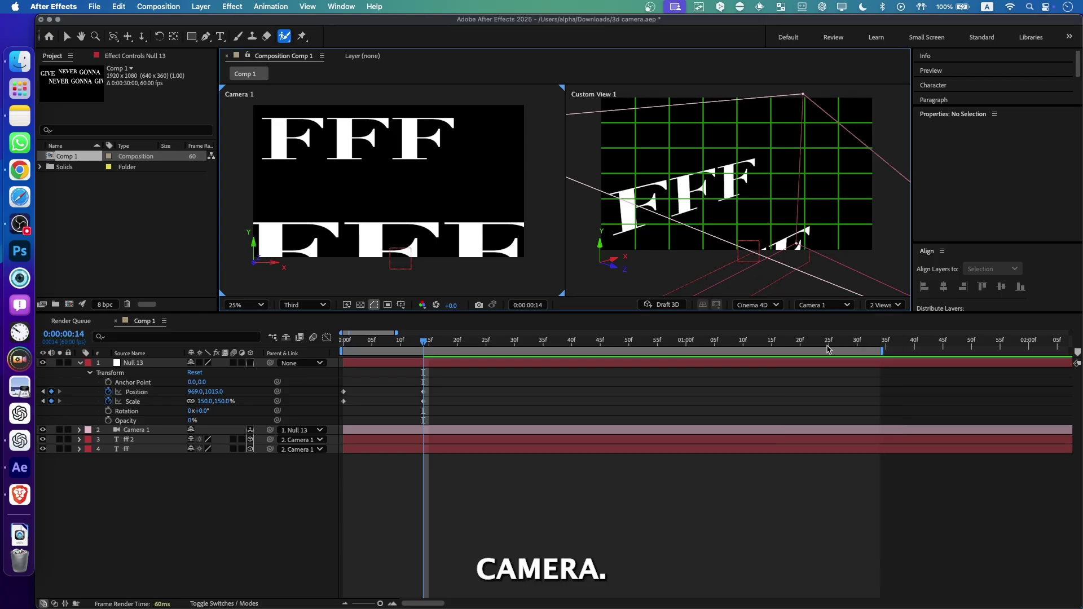
left_click(822, 305)
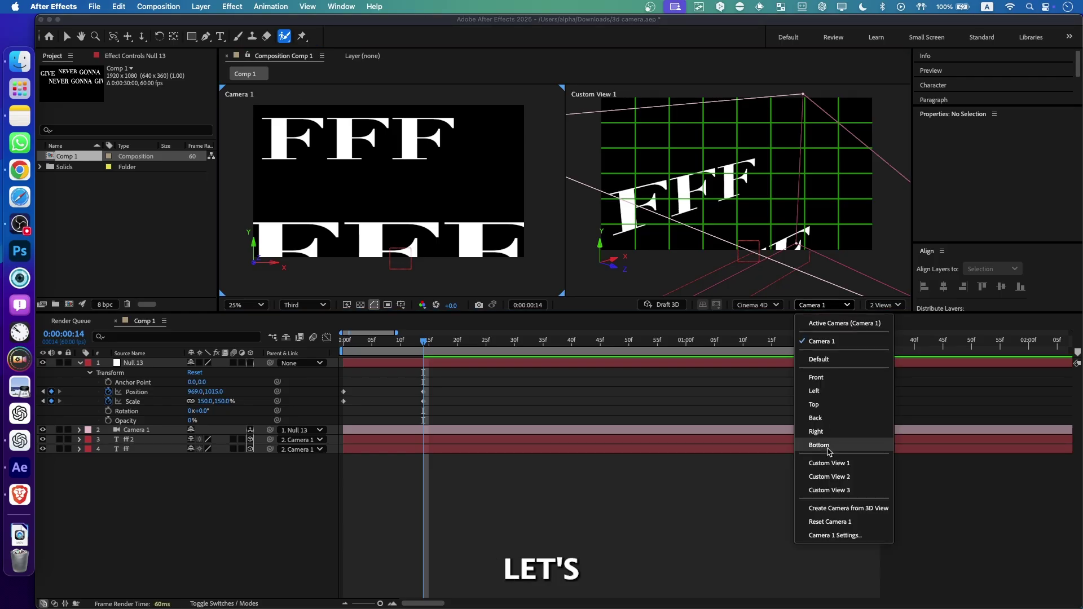
left_click(832, 354)
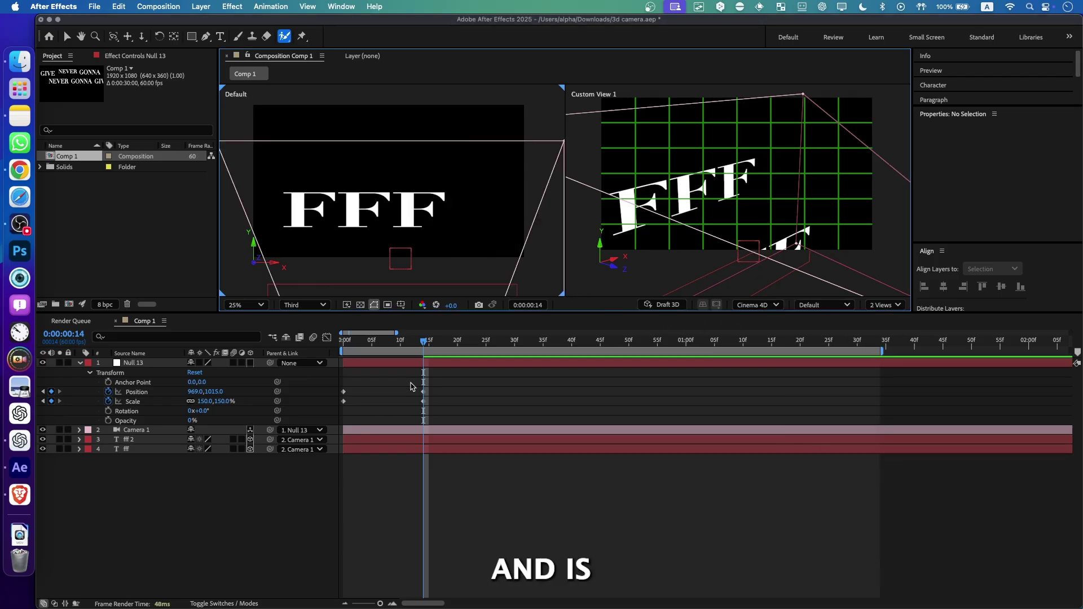
Replace the null's frame 14 keyframes with position 960, 185 and scale 160%.
left_click_drag(452, 385, 418, 406)
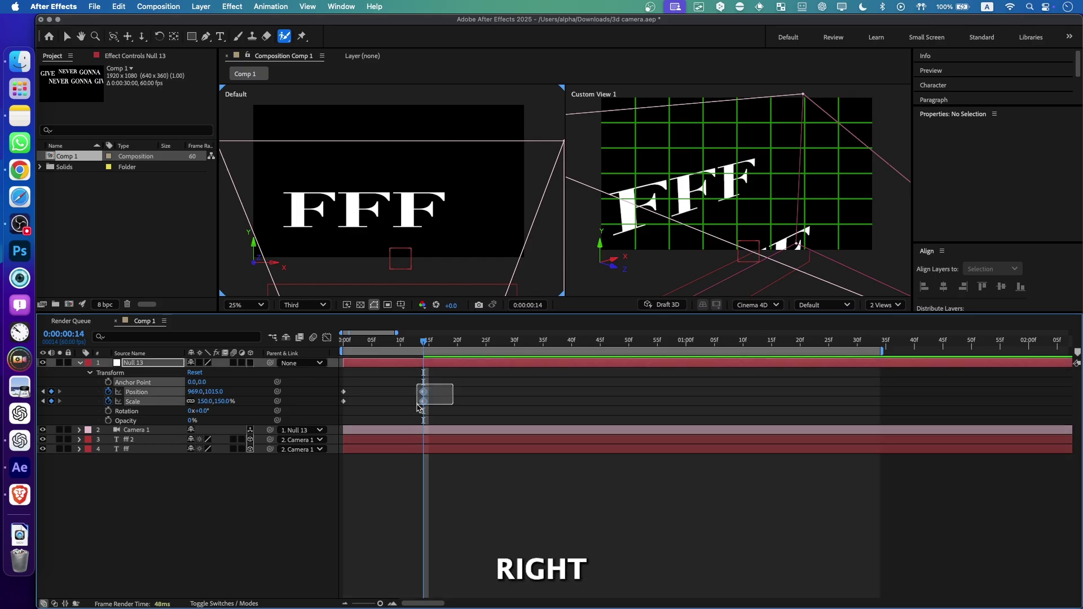
key("Delete")
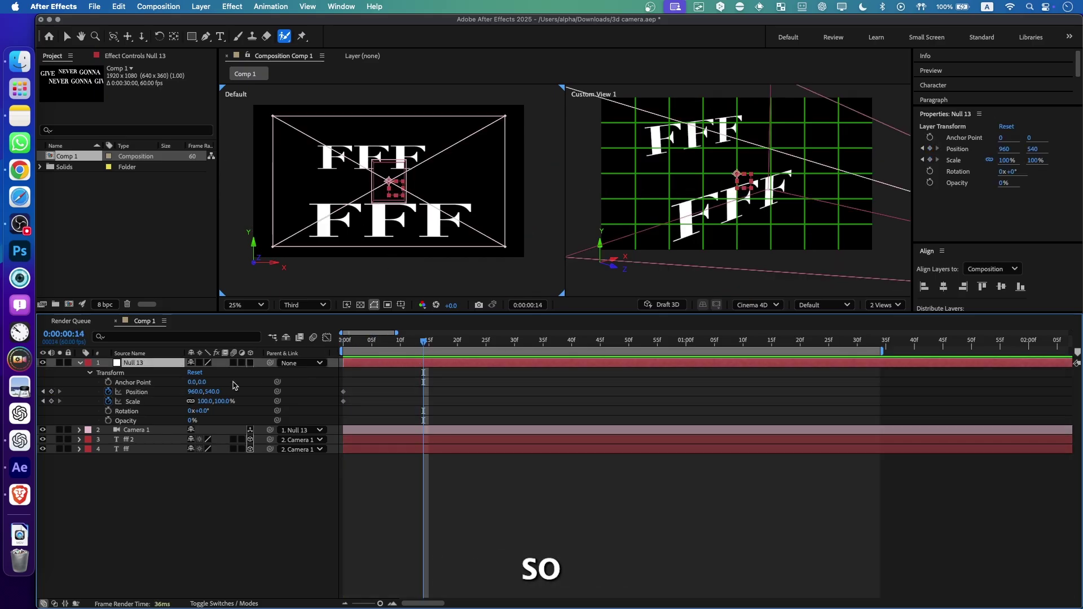
key("super+z")
key("super+shift+z")
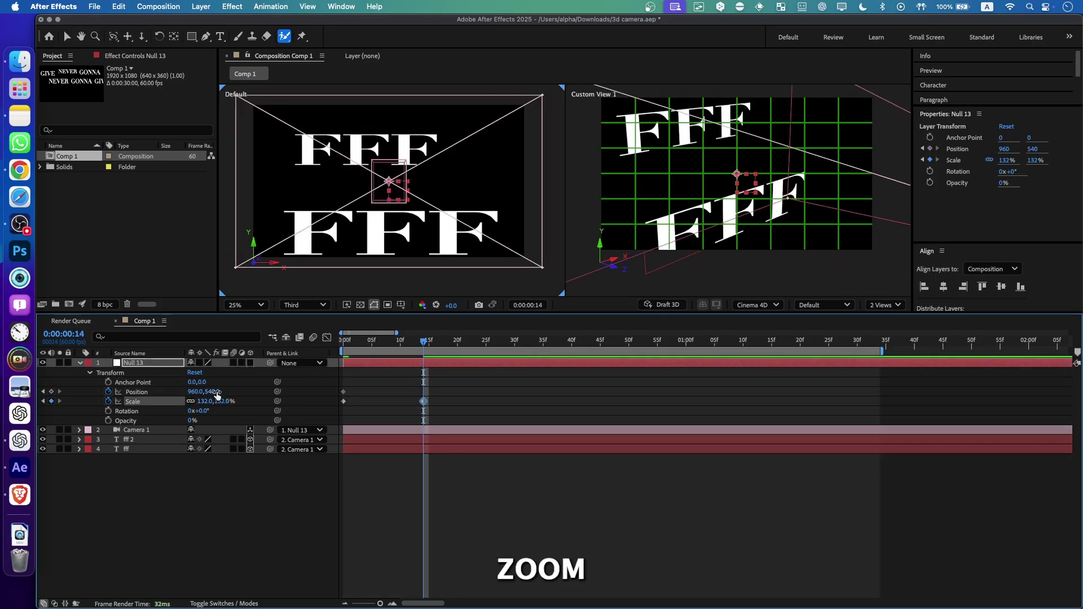
key("super+z")
left_click_drag(260, 392, 215, 401)
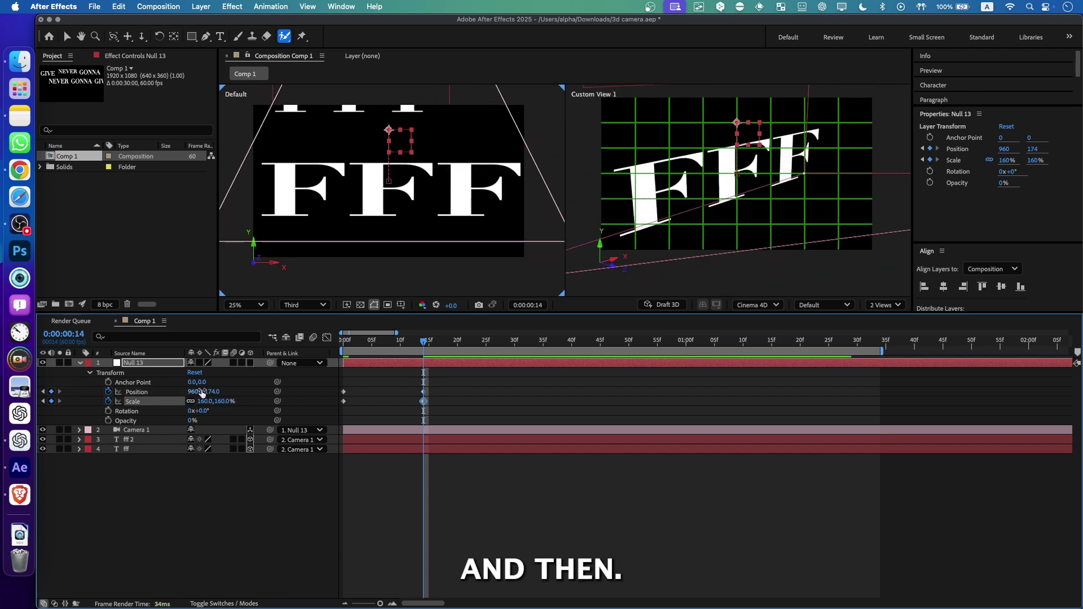
key("Page_Down")
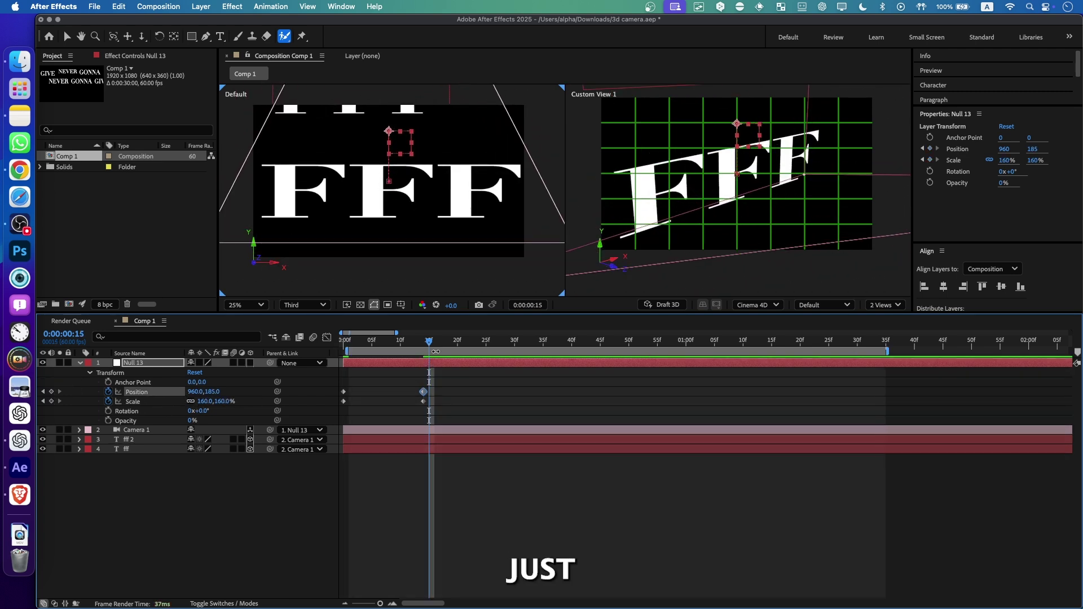
Scrub the playhead between frames 17 and 12 to review the camera zoom animation.
mouse_move(438, 352)
left_mouse_down()
mouse_move(398, 352)
mouse_move(439, 346)
left_mouse_up()
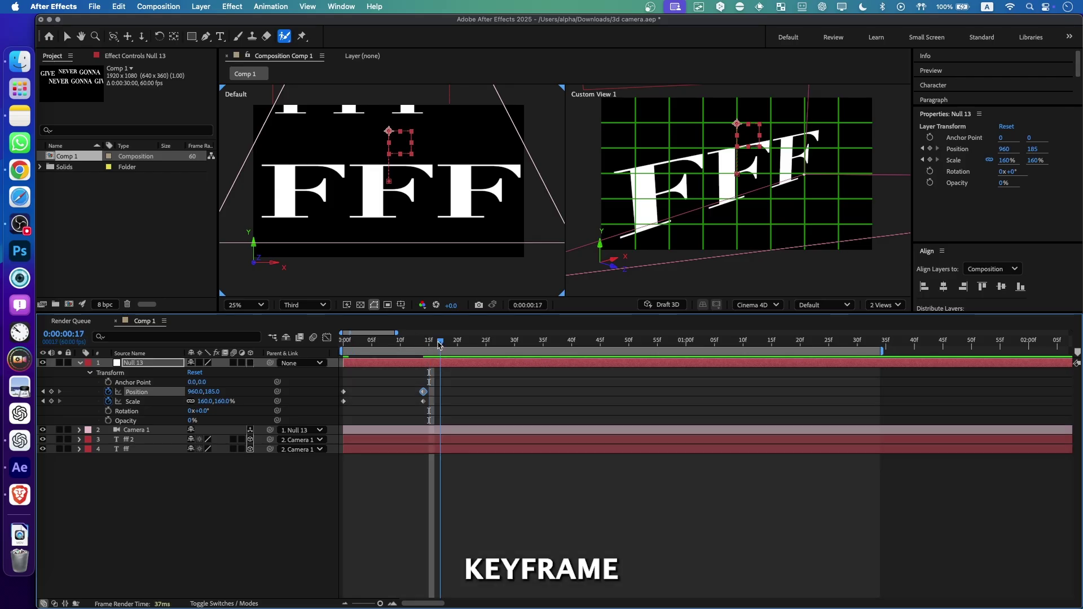
left_click(434, 156)
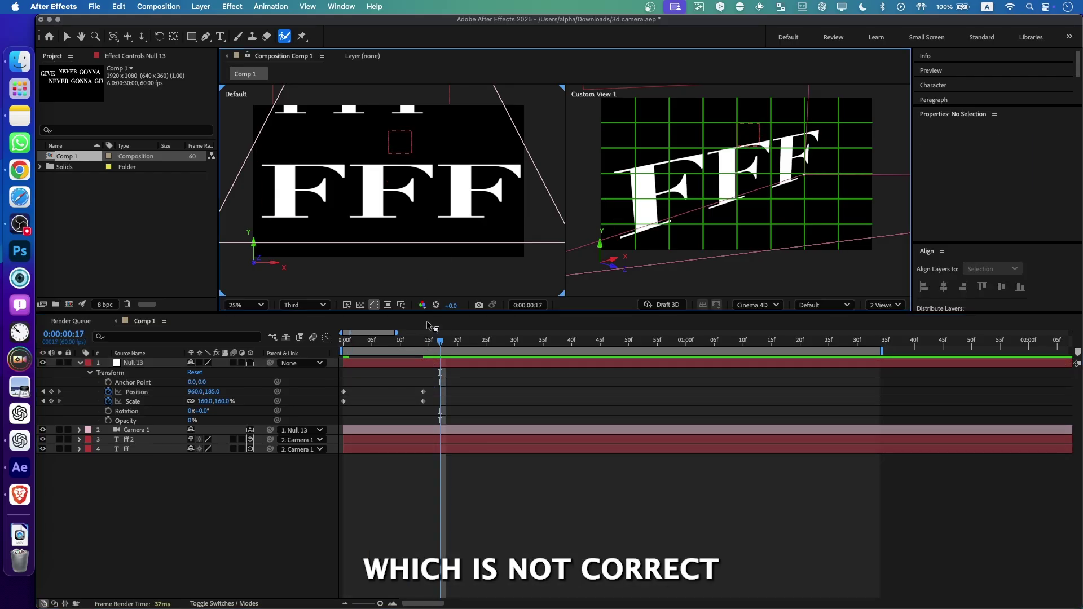
left_click_drag(435, 342, 412, 345)
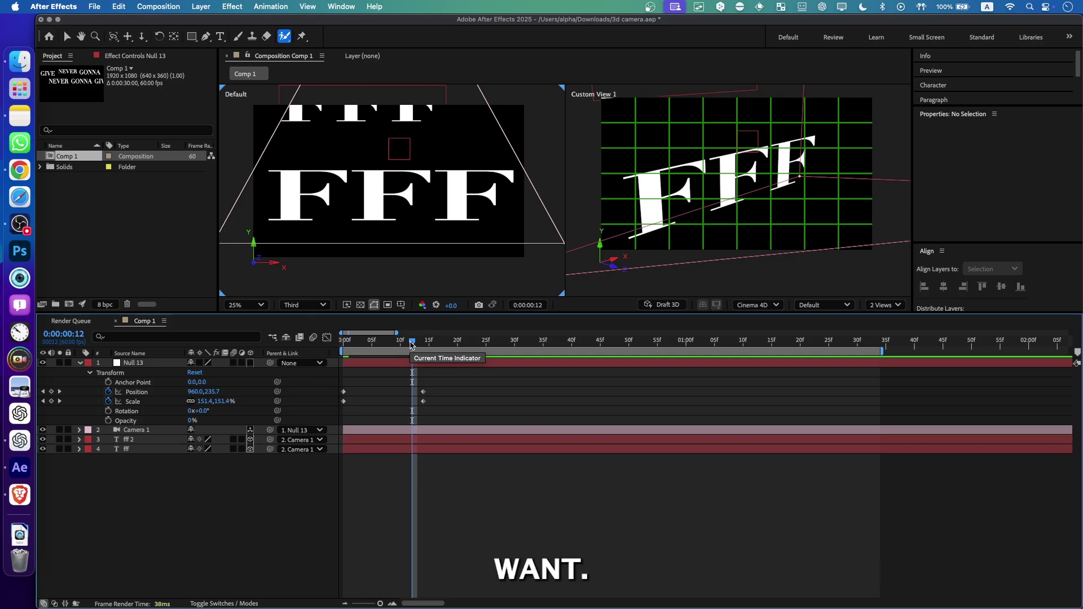
Add a new null object to the composition and parent Null 13 to it.
left_click_drag(411, 345, 404, 389)
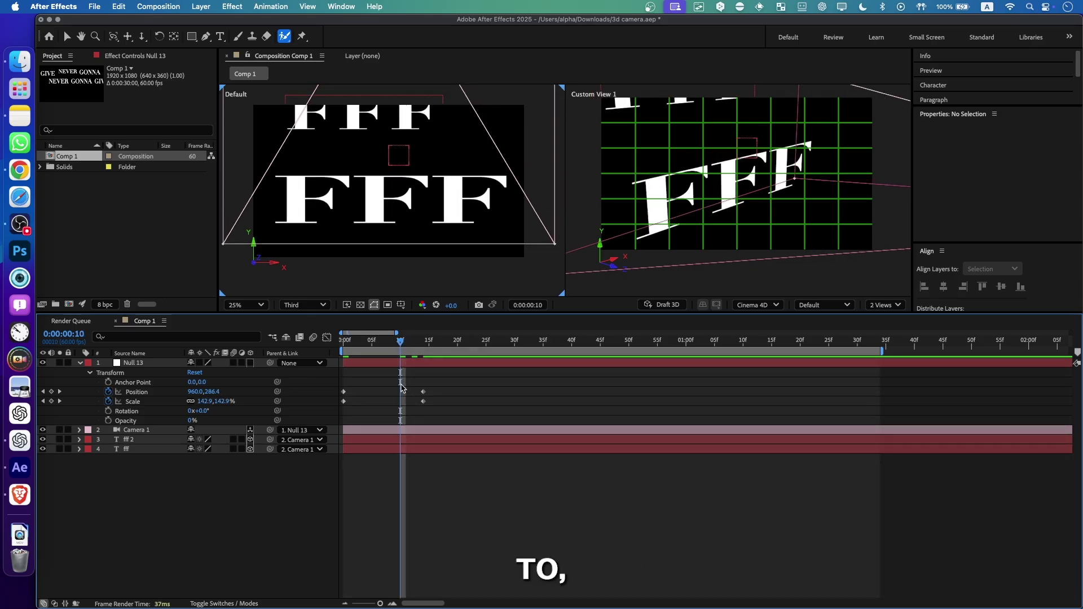
right_click(191, 452)
mouse_move(237, 461)
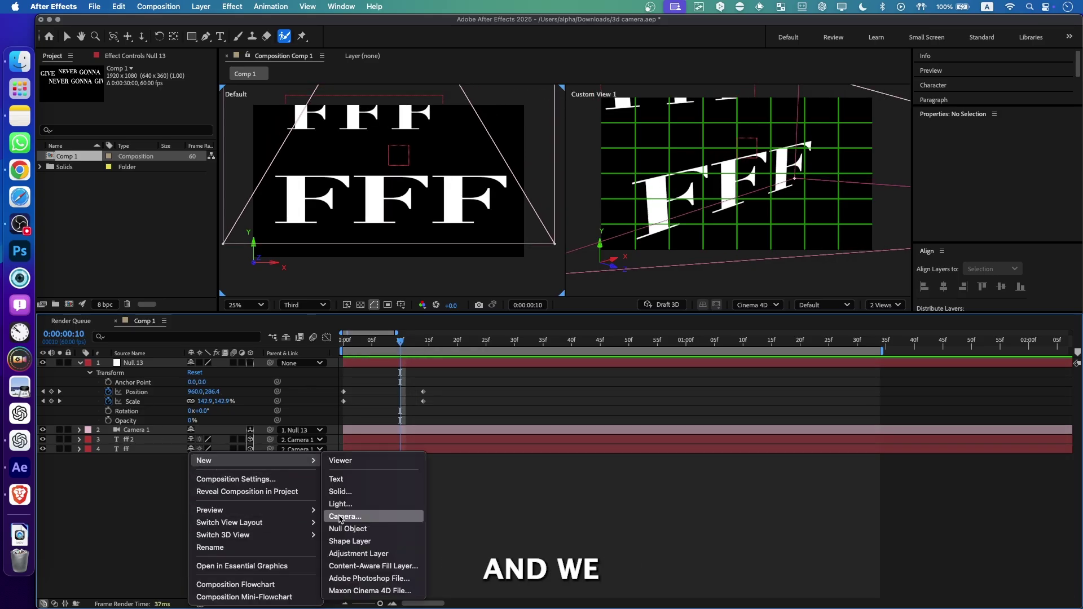
left_click(349, 528)
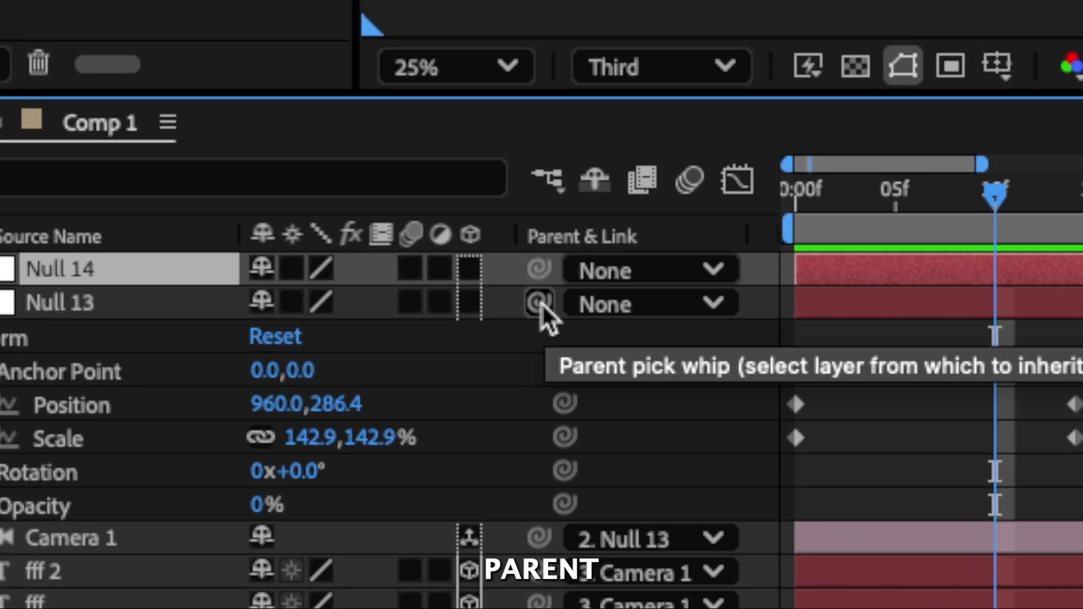
left_click_drag(271, 373, 152, 363)
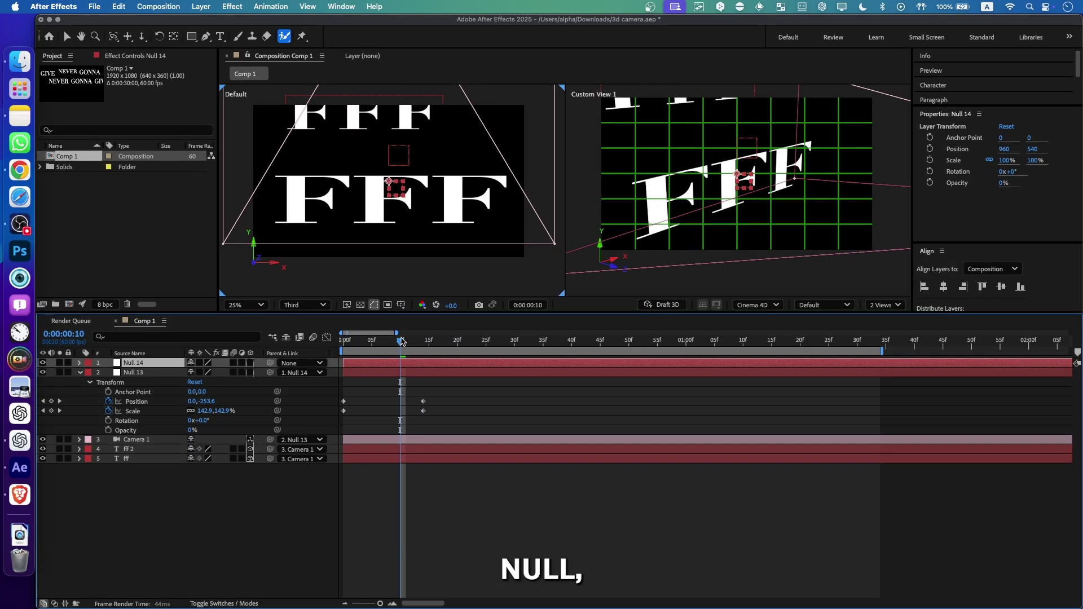
Set position and scale keyframes on Null 14 at frame 9, with position 960, 540 and scale 100%.
left_click_drag(402, 341, 399, 342)
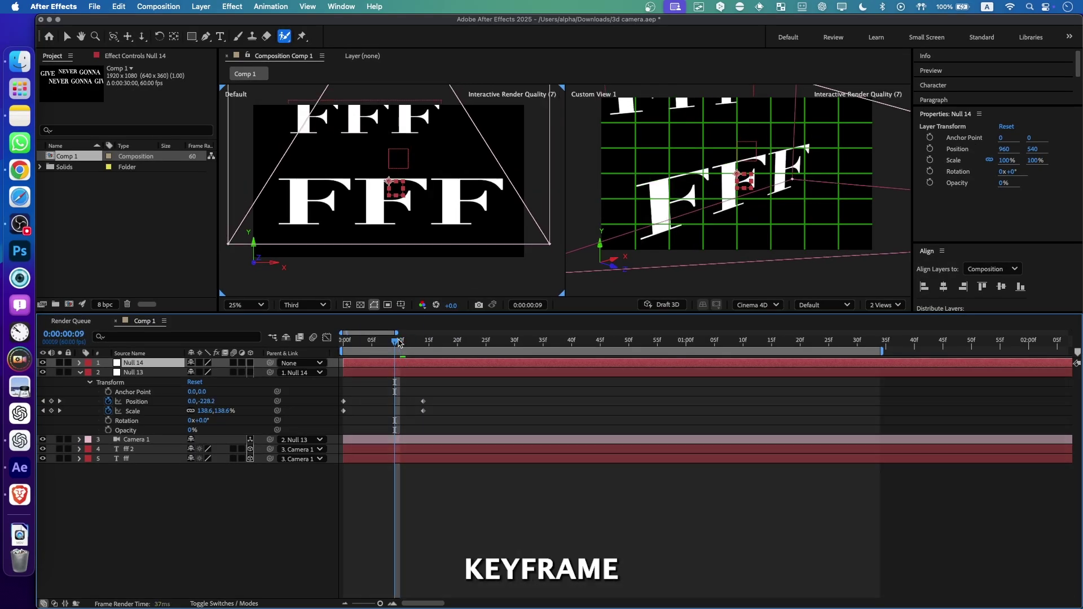
left_click(80, 373)
left_click(80, 363)
left_click(91, 372)
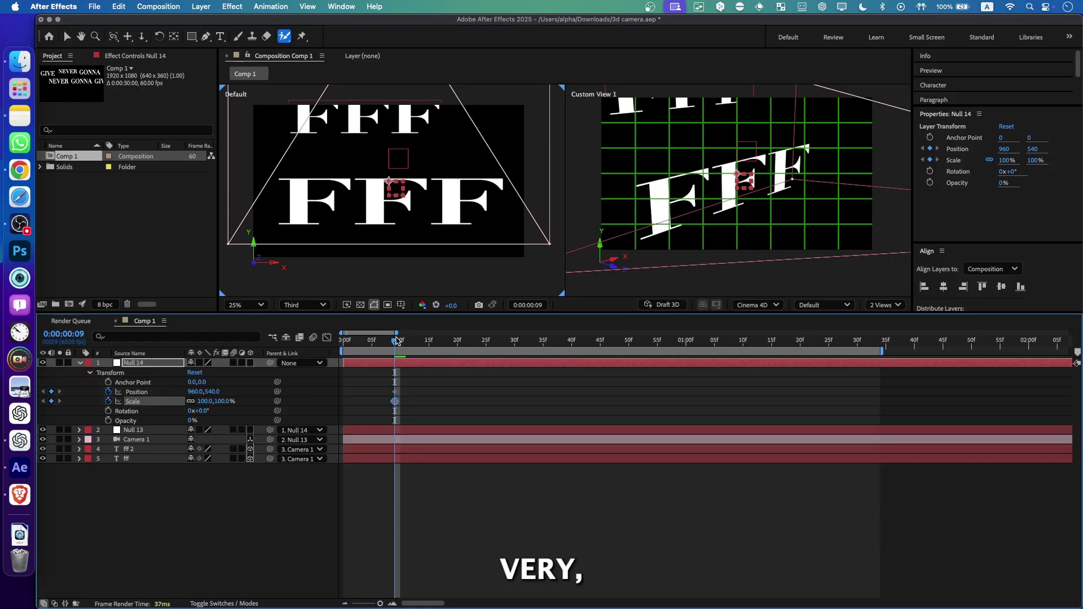
Show only the keyframed properties of Null 14 and Null 13, with the playhead at frame 9.
left_click_drag(397, 341, 406, 340)
key("u")
left_click(133, 391)
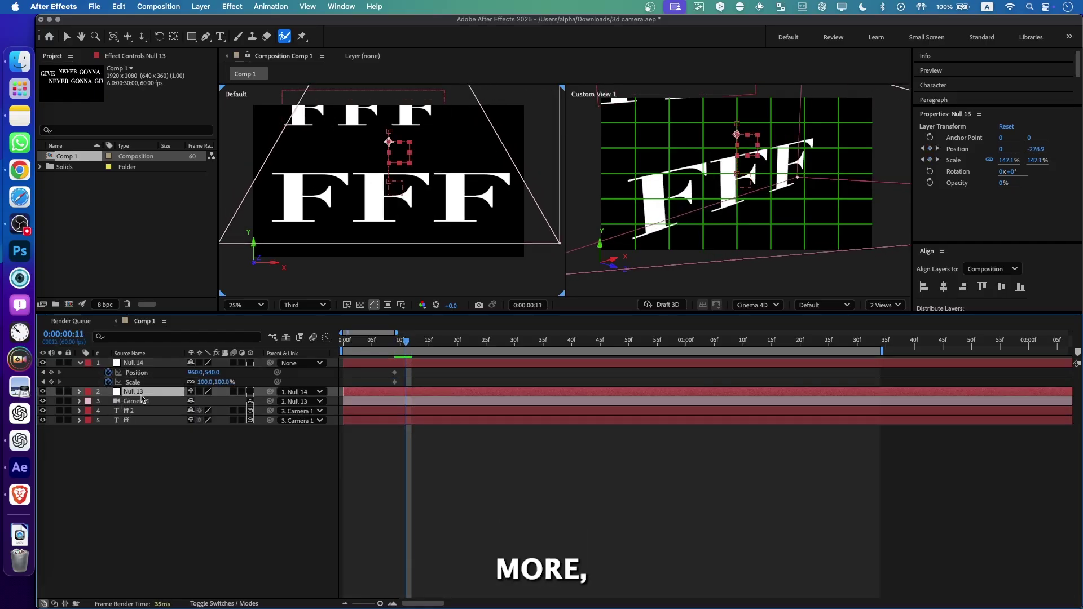
key("u")
left_click(395, 349)
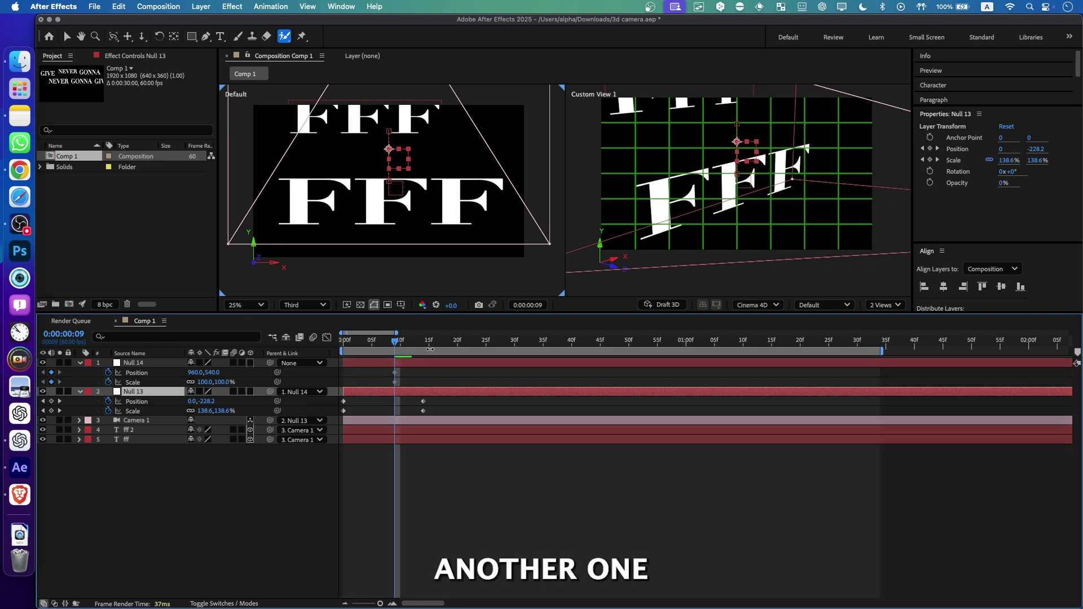
Keyframe Null 14 at frame 24 with position 1231, 1268 and scale 126% to frame the second text layer.
key("space")
key("space")
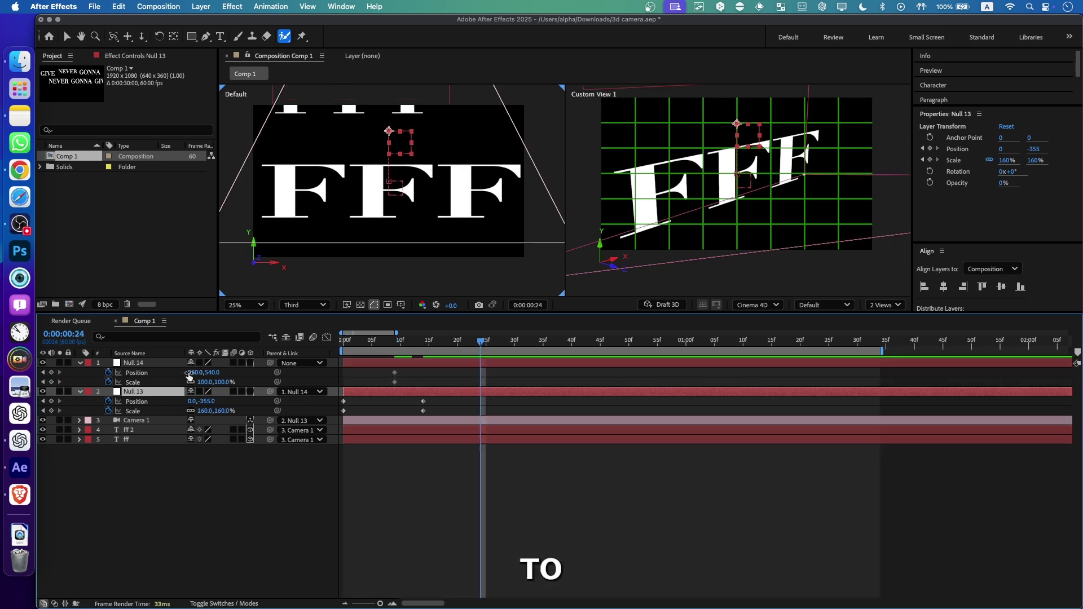
left_click_drag(226, 372, 332, 372)
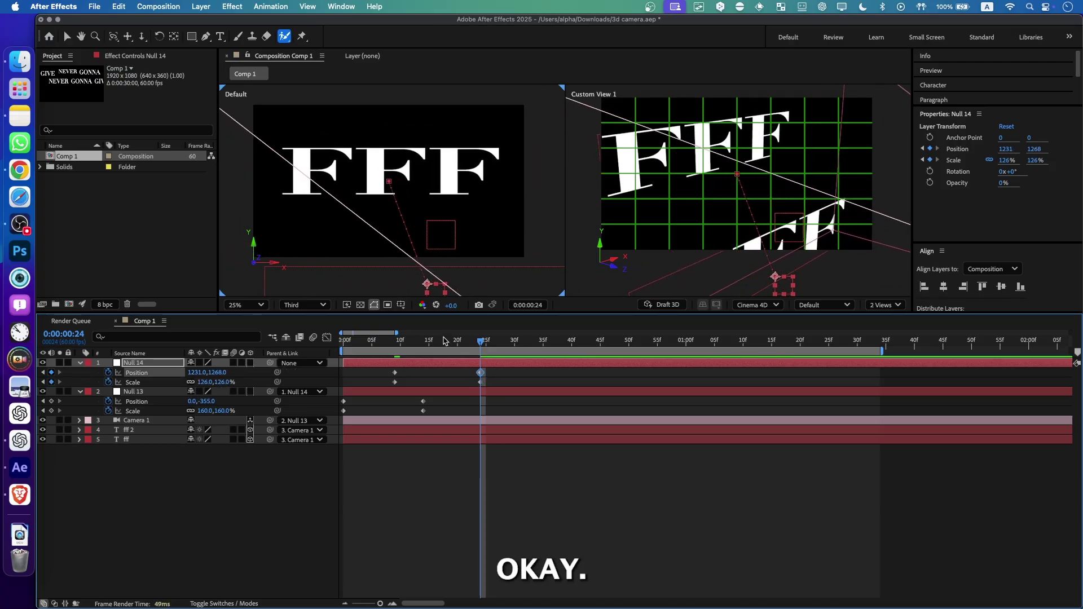
Preview the combined two-null camera animation from the first frame.
left_click_drag(443, 341, 343, 343)
key("space")
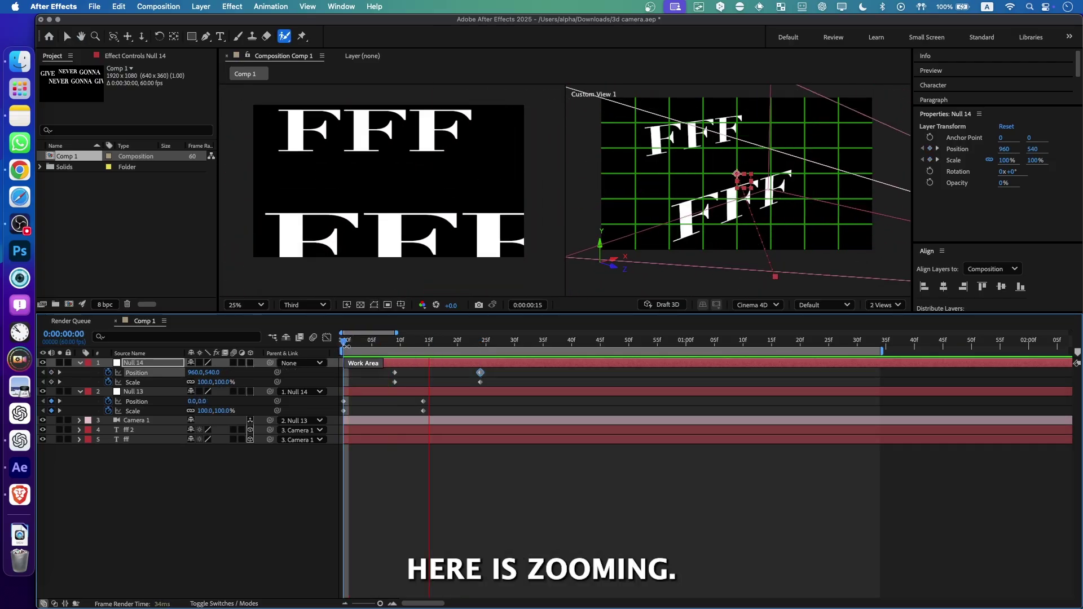
left_click(361, 342)
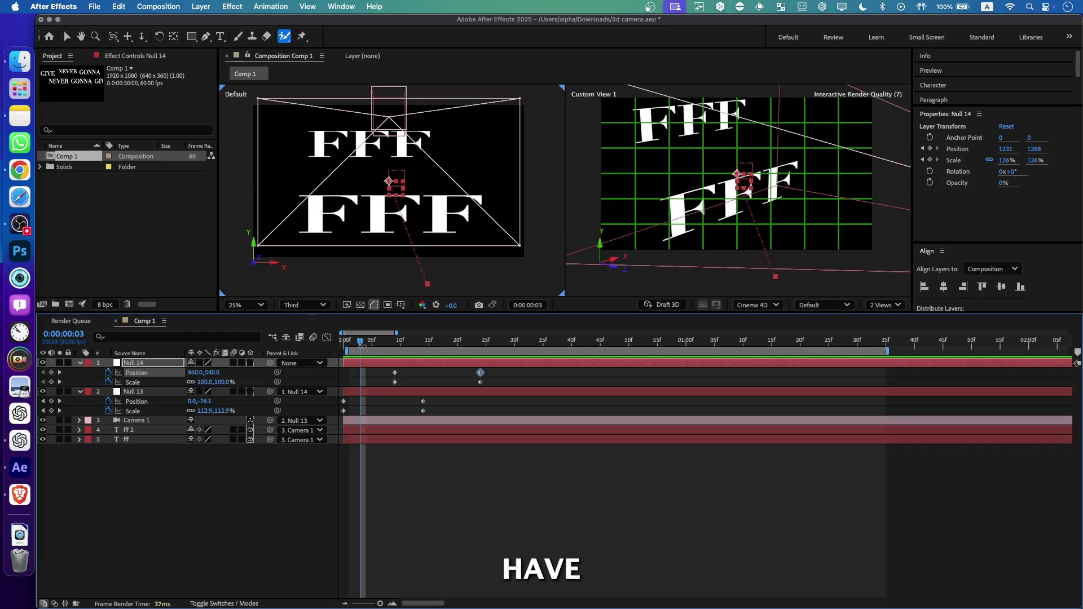
Shift Null 14's position and scale keyframe pairs to frames 10 and 21, and return to frame 2.
left_click(480, 382, "shift")
left_click_drag(480, 381, 398, 383)
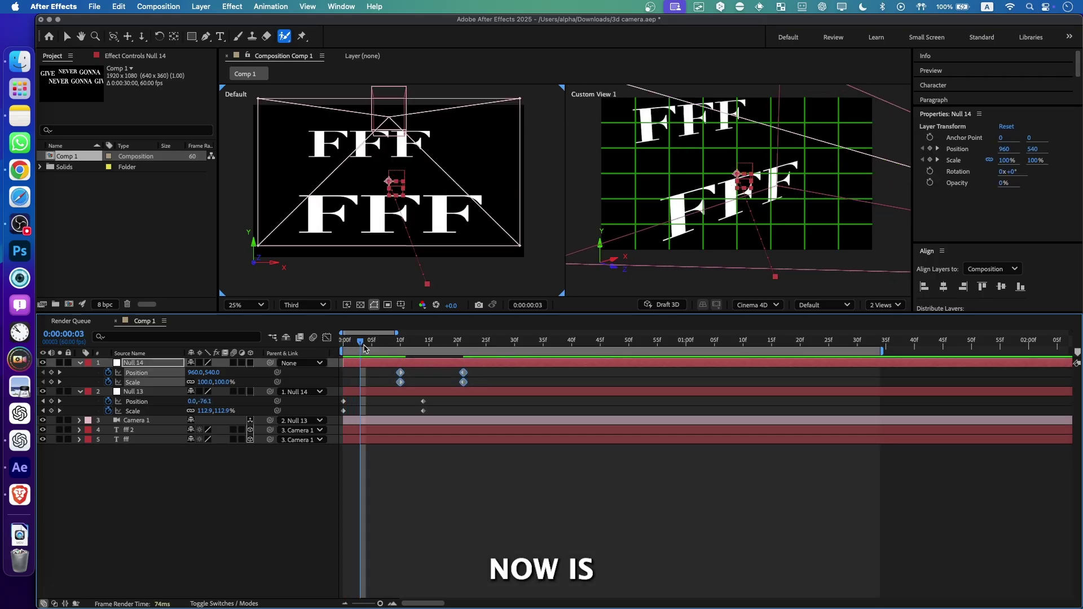
mouse_move(363, 348)
left_mouse_down()
mouse_move(471, 343)
mouse_move(342, 349)
mouse_move(430, 345)
mouse_move(355, 346)
left_mouse_up()
Apply Easy Ease In to all of Null 13's position and scale keyframes.
left_click(451, 405)
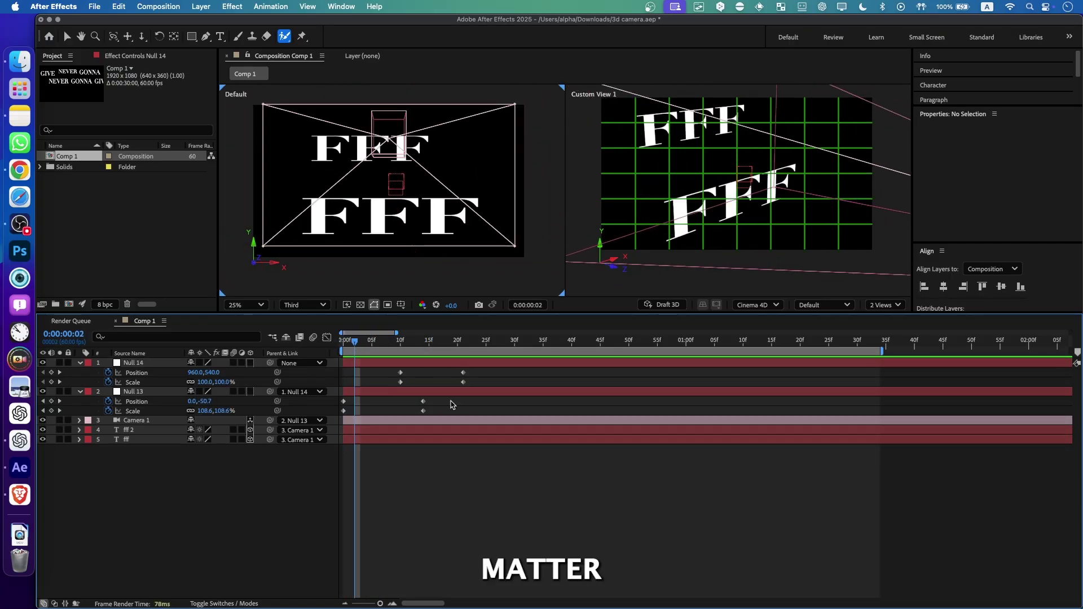
left_click_drag(451, 405, 341, 418)
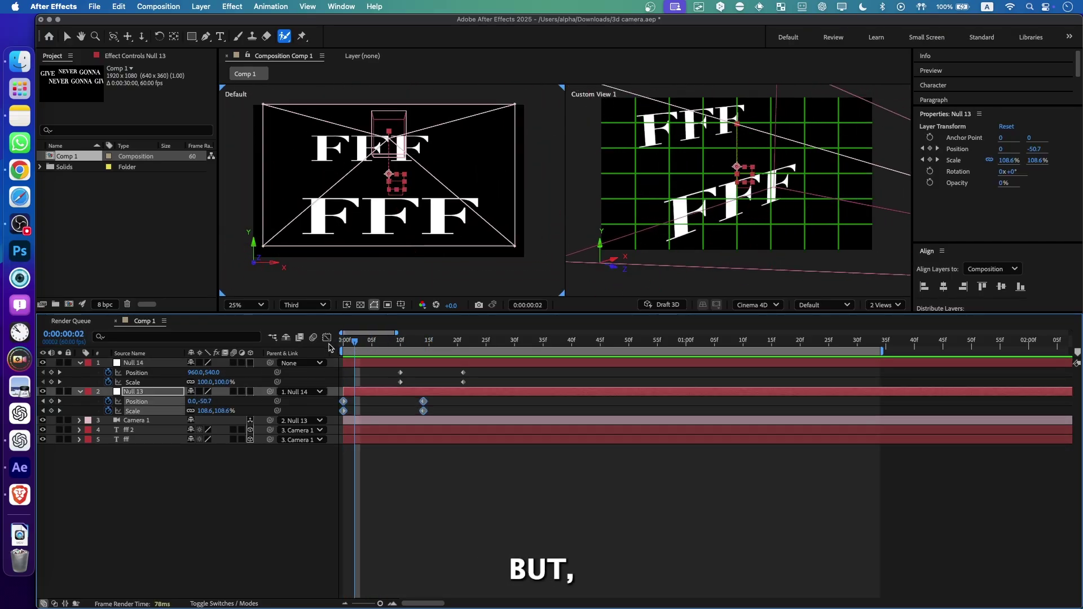
right_click(423, 412)
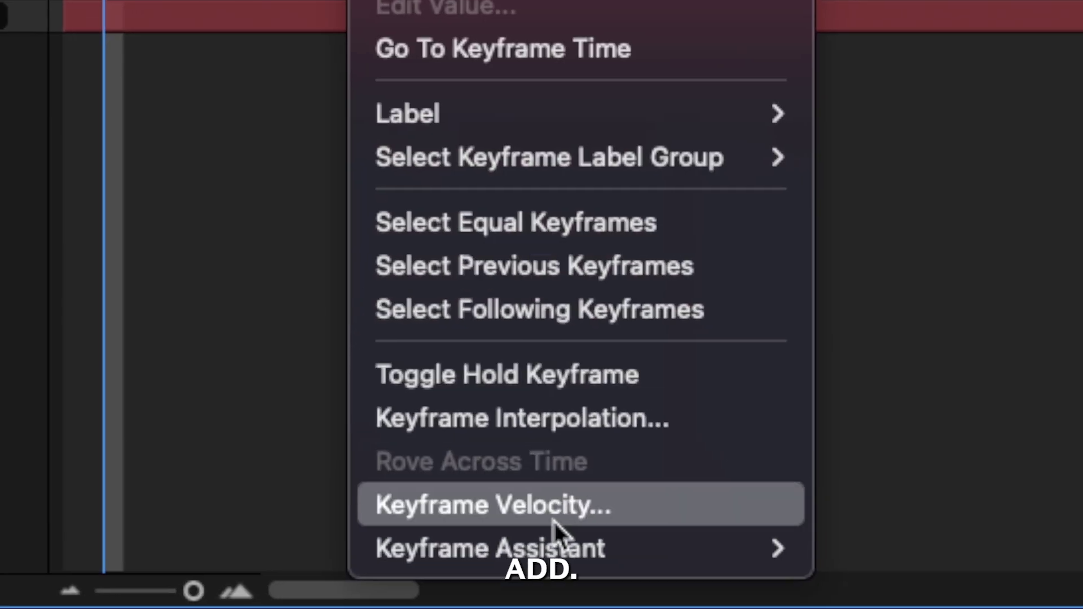
mouse_move(507, 592)
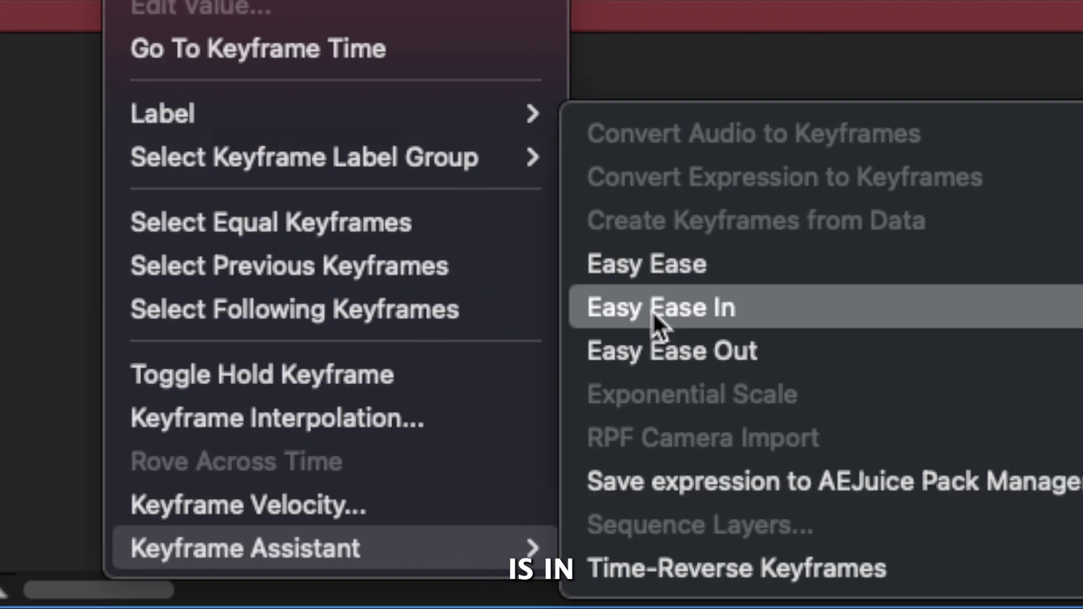
left_click(648, 266)
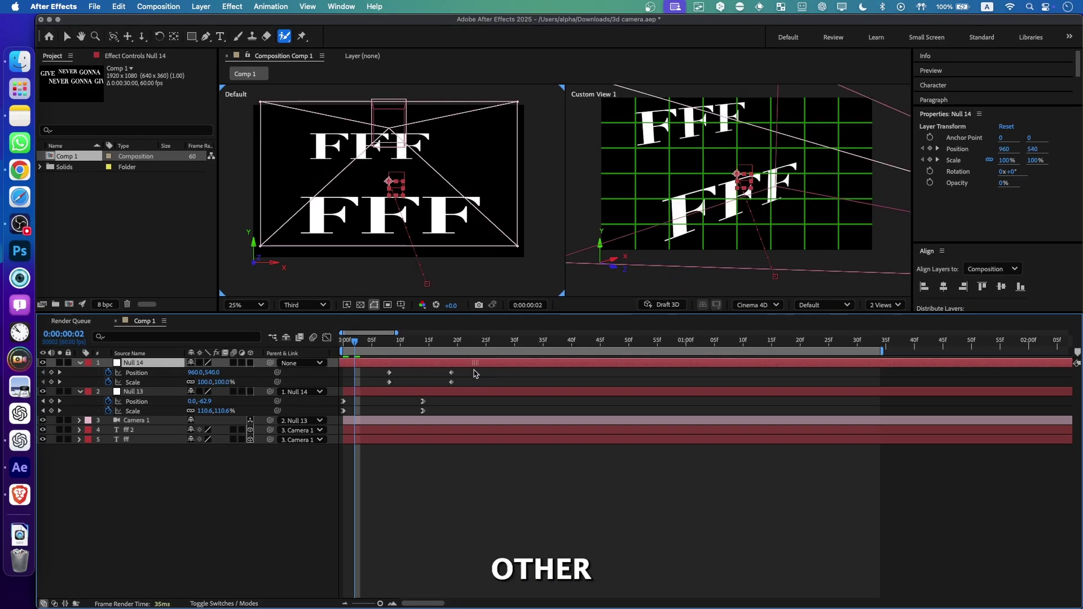
Apply Easy Ease to all of Null 14's position and scale keyframes.
left_click_drag(476, 370, 386, 392)
right_click(400, 382)
mouse_move(485, 561)
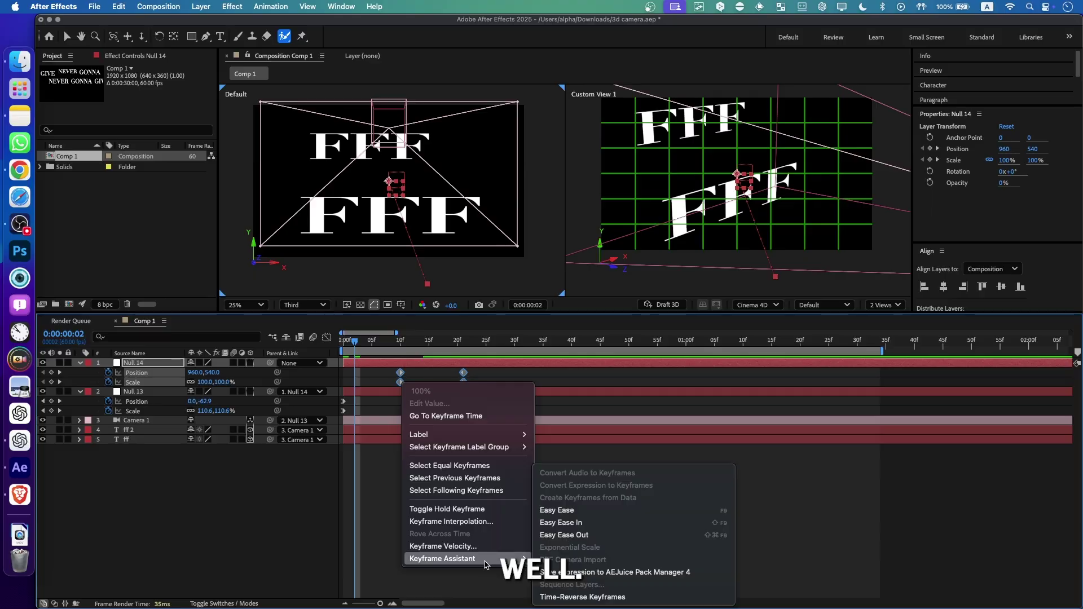
left_click(553, 513)
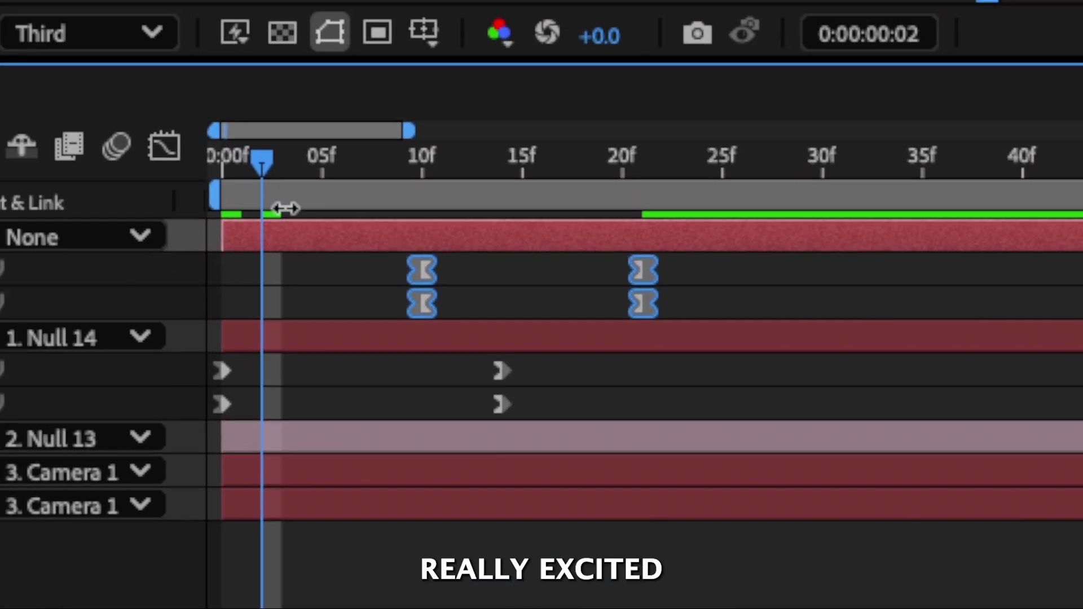
Reshape Null 14's speed graph so the position curve starts slowly and peaks sharply near frame 18, and preview the motion.
key("shift+F3")
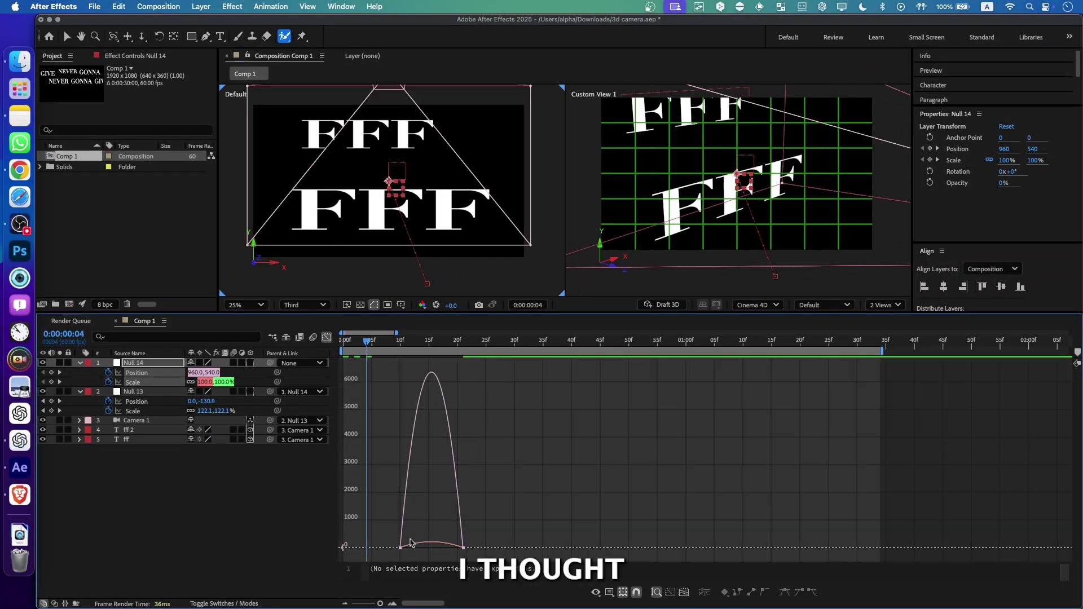
left_click_drag(409, 548, 428, 548)
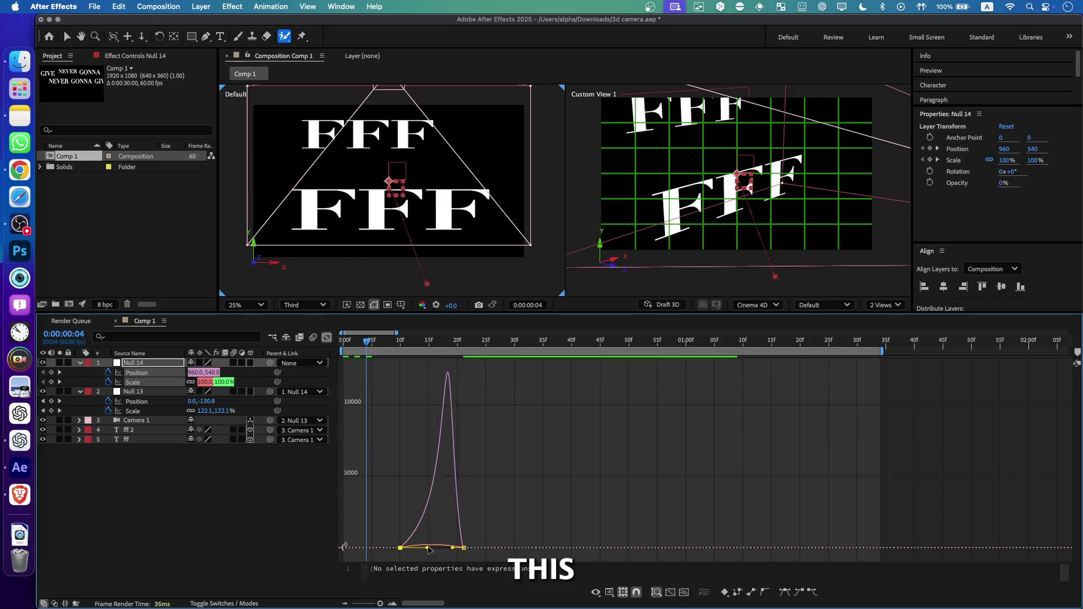
mouse_move(425, 345)
left_mouse_down()
mouse_move(415, 345)
mouse_move(451, 345)
mouse_move(389, 345)
mouse_move(465, 345)
mouse_move(446, 344)
left_mouse_up()
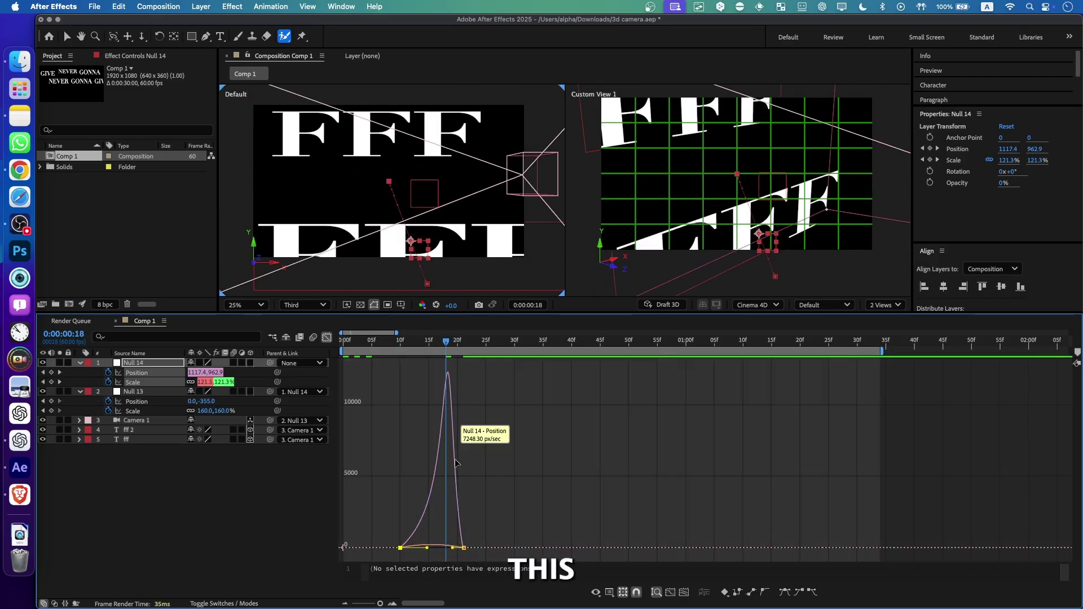
mouse_move(450, 552)
left_mouse_down()
mouse_move(462, 551)
mouse_move(451, 548)
left_mouse_up()
key("space")
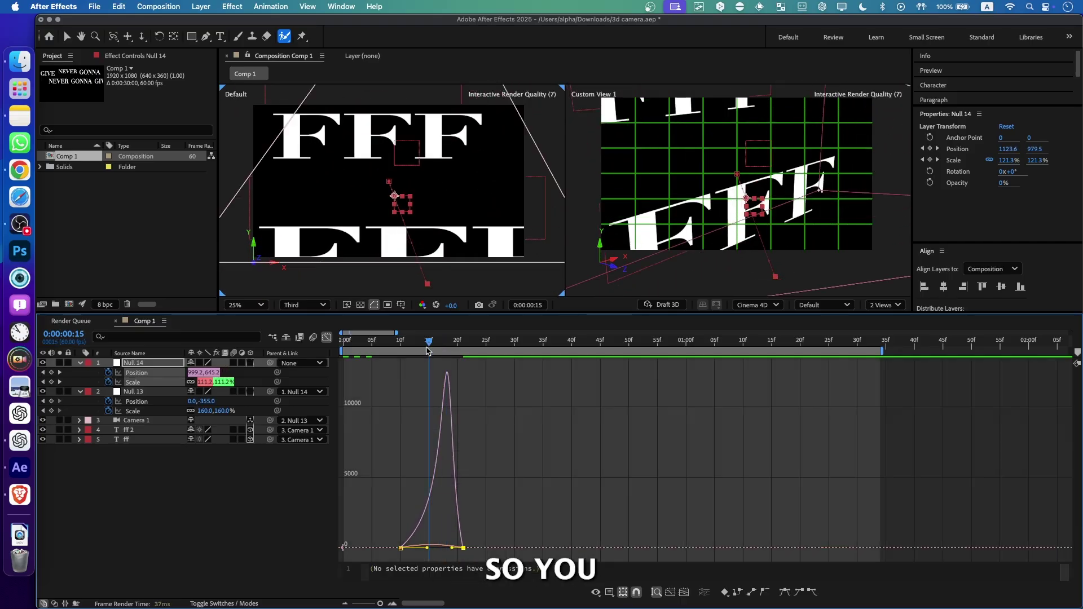
Increase the easing into Null 14's last keyframe so the speed peaks near frame 17, and open the graph type options.
left_click(327, 338)
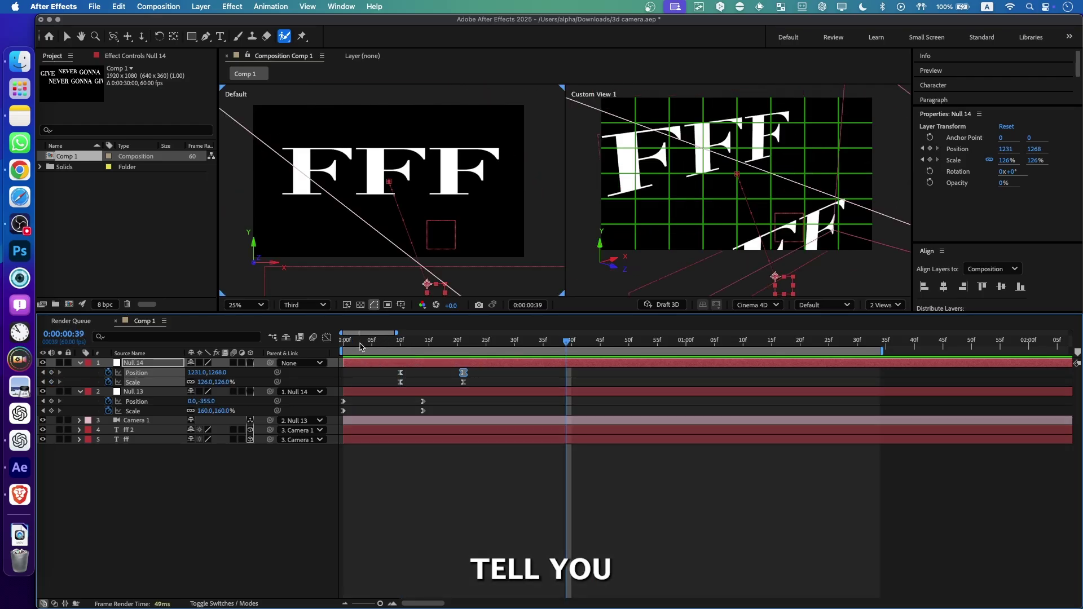
left_click(326, 337)
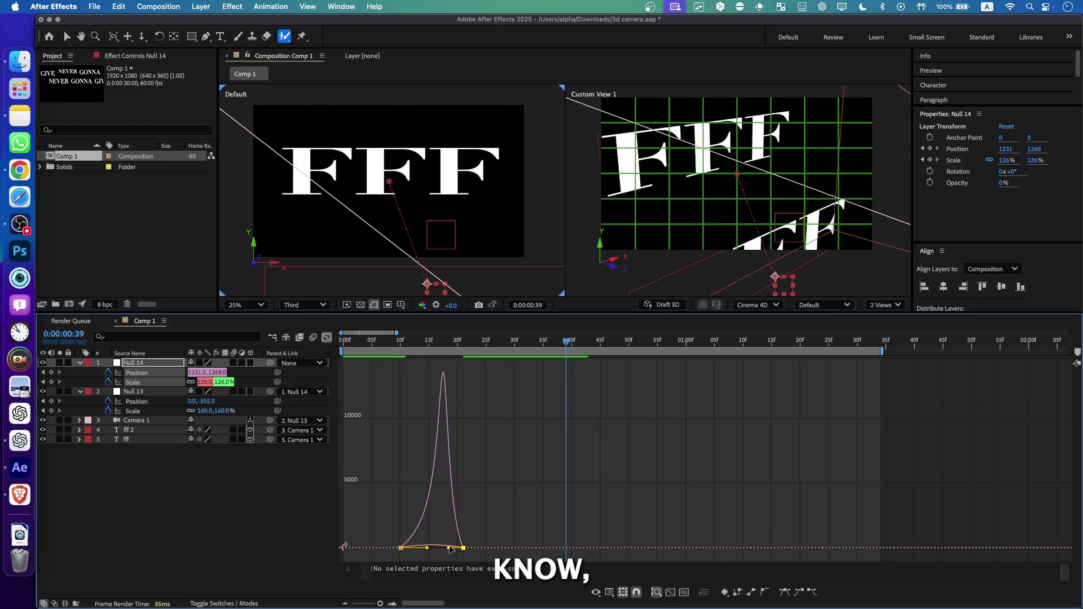
left_click_drag(452, 550, 442, 542)
left_click(609, 592)
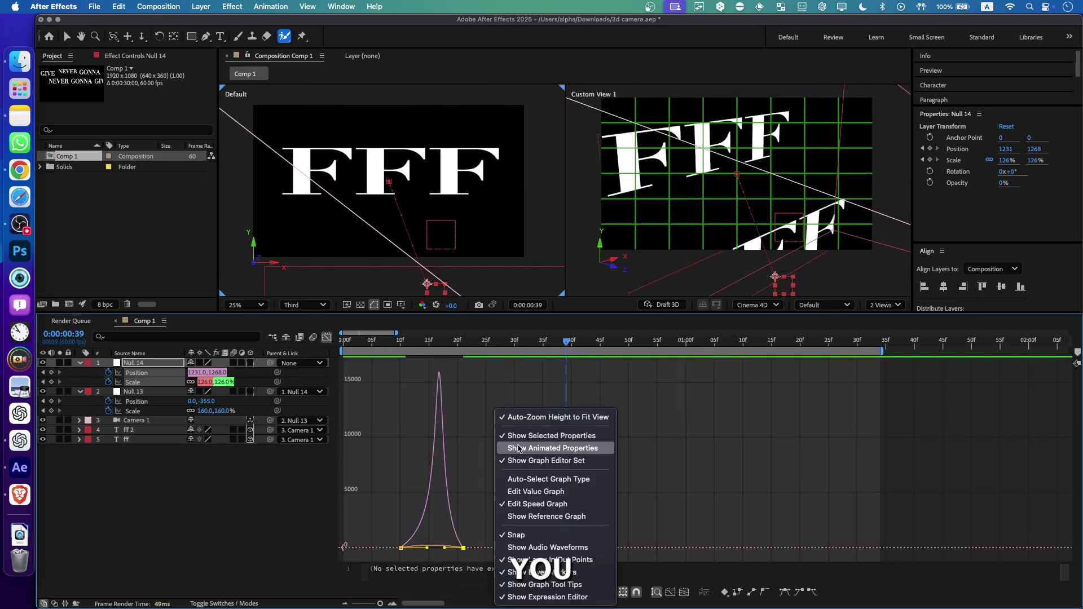